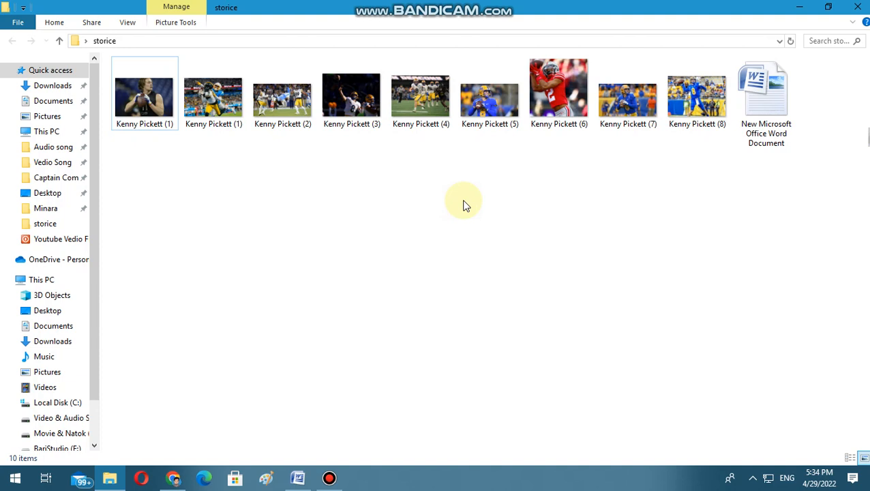
Switch to Chrome and look over the AdSense home page and the Search Console Discover performance report for ssitbari.com.
drag(678, 227, 191, 79)
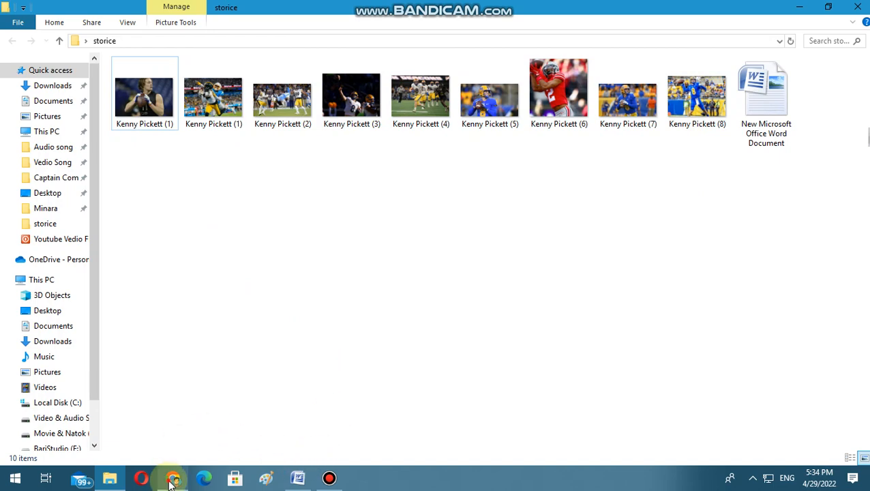
click(172, 478)
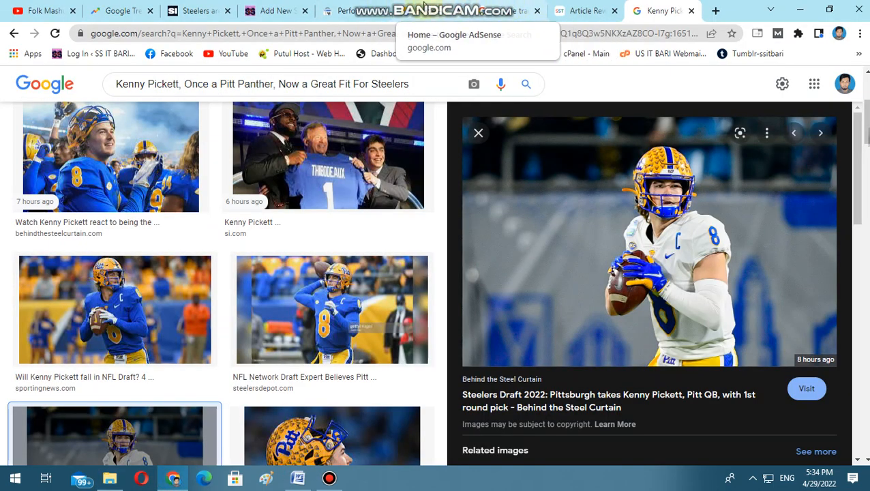
click(433, 11)
scroll(567, 353, down, 2)
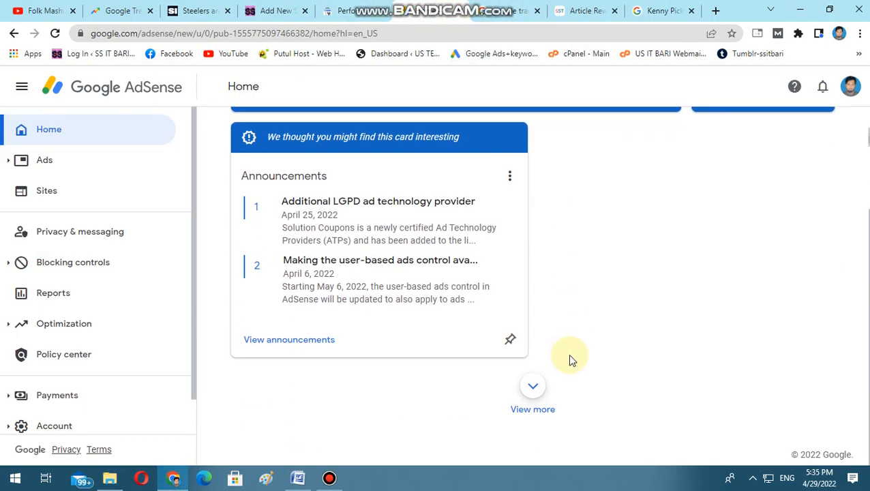
scroll(572, 360, up, 2)
click(353, 12)
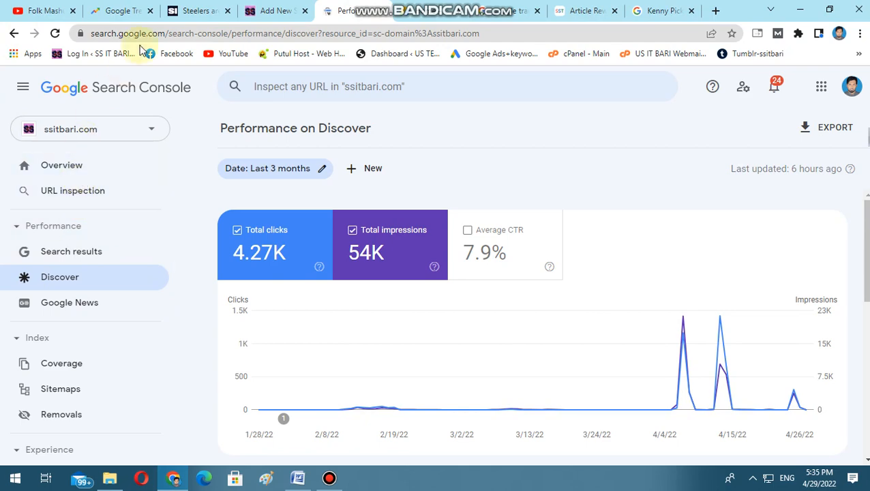
Open the web story draft in the WordPress story editor and look at the Stories admin options.
click(287, 5)
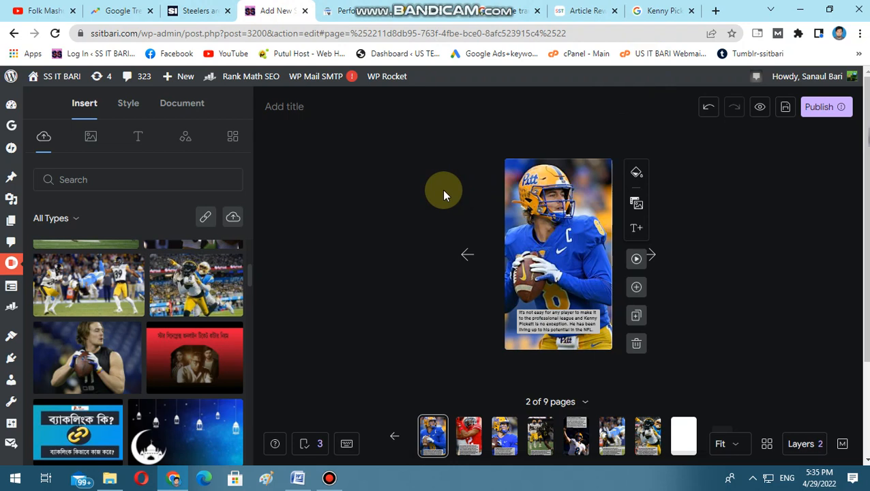
mouse_move(12, 270)
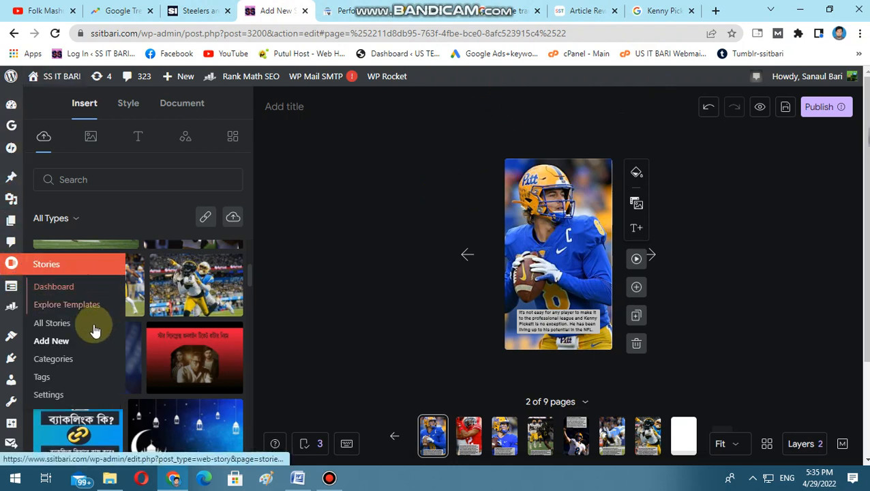
click(407, 205)
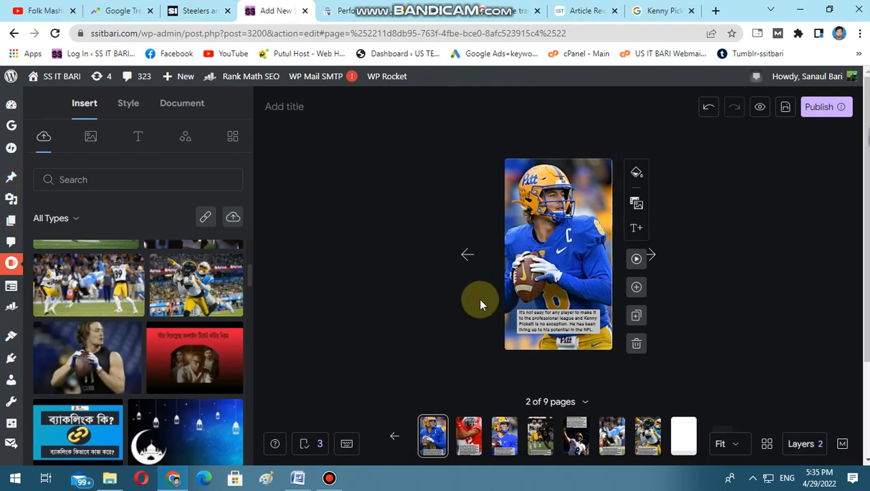
scroll(670, 380, down, 3)
scroll(670, 380, up, 3)
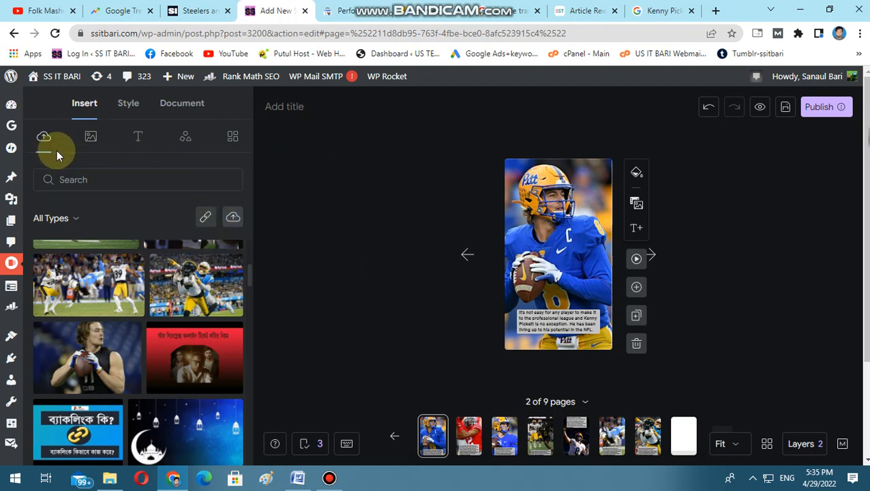
click(233, 219)
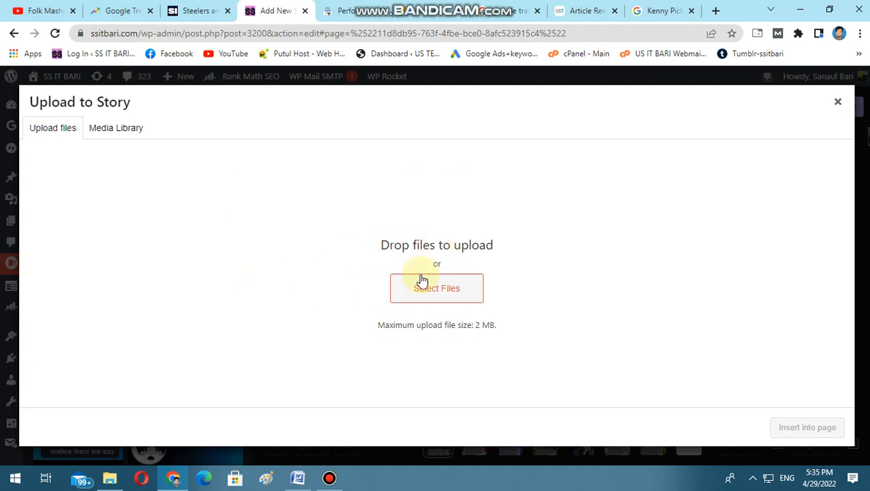
click(448, 287)
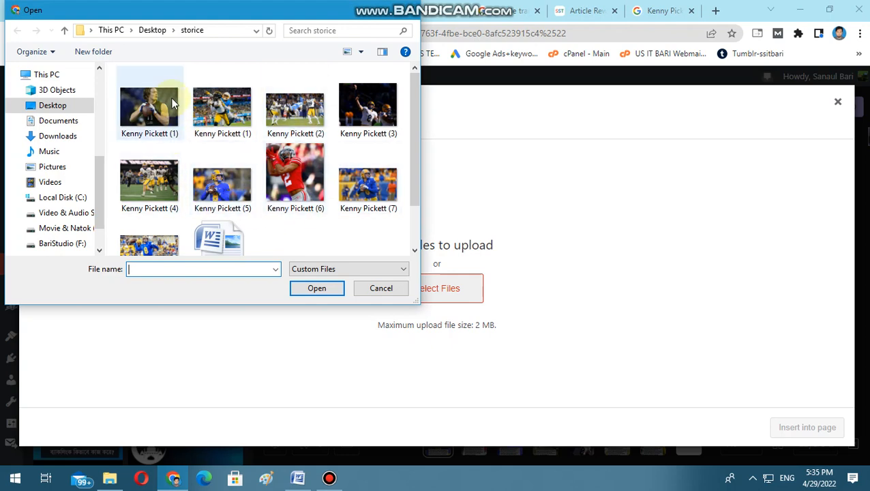
click(220, 164)
click(381, 289)
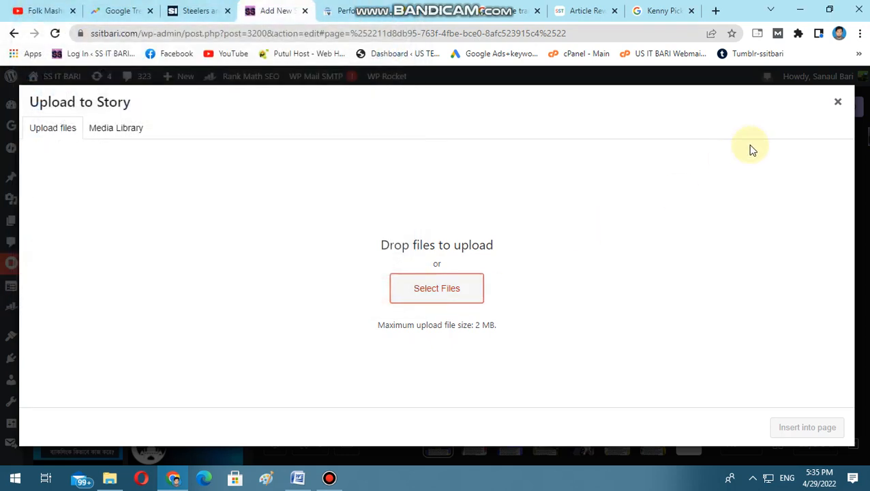
click(837, 102)
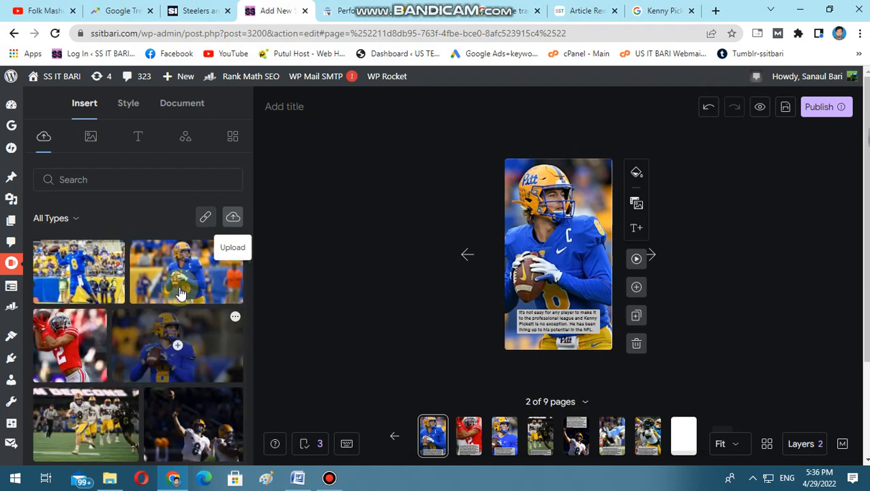
Preview the animations of the first three story pages one after another.
click(402, 437)
click(436, 435)
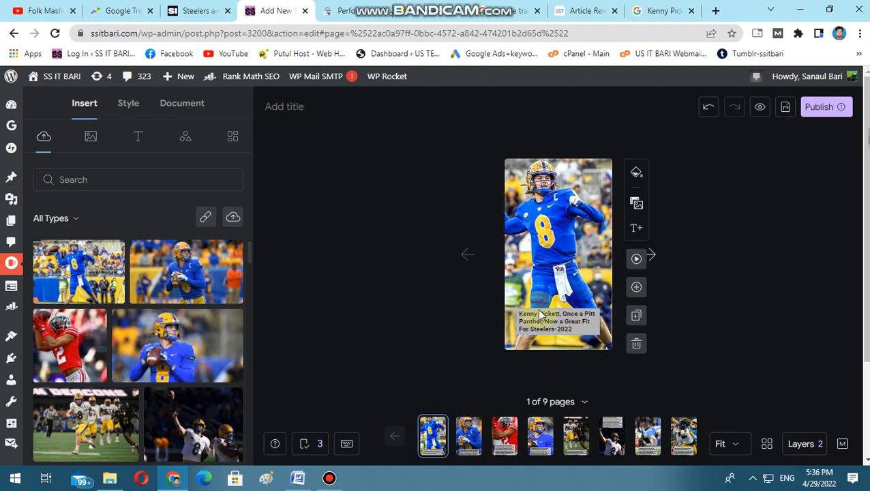
click(636, 259)
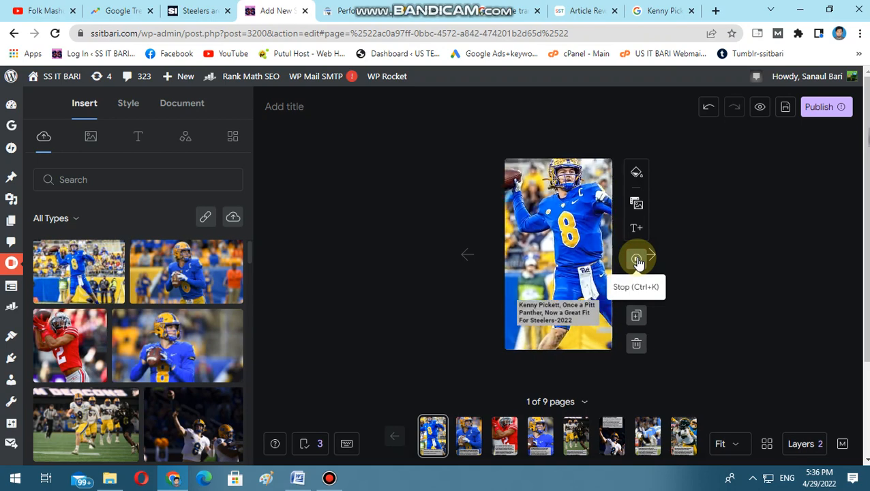
click(471, 441)
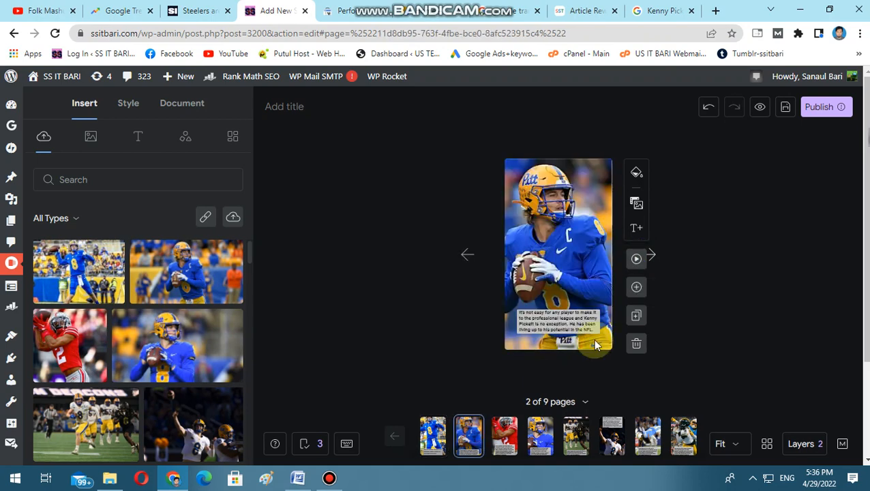
click(636, 265)
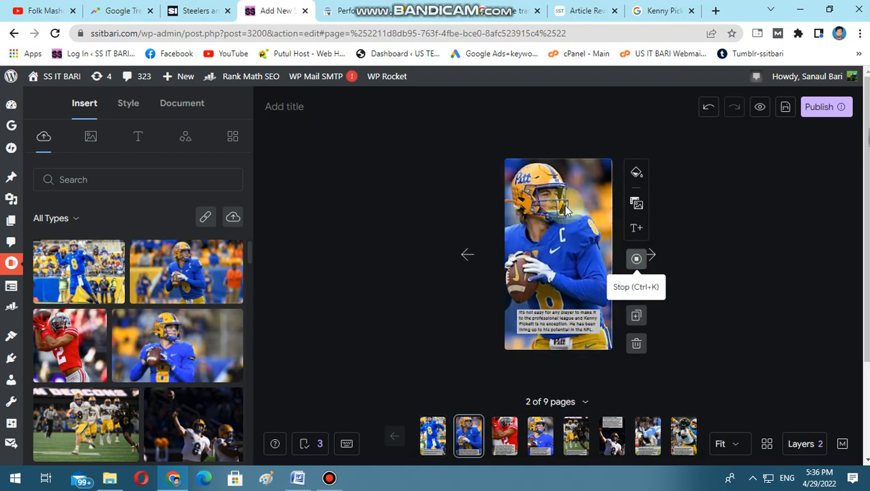
click(513, 452)
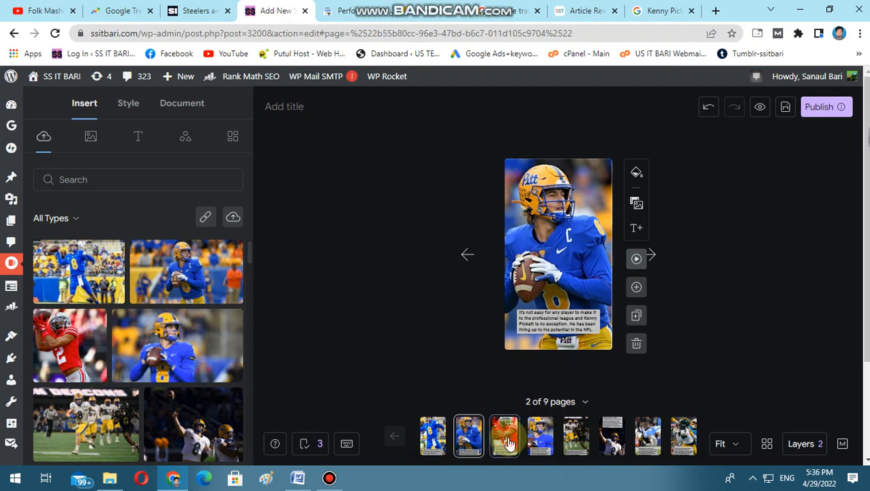
click(643, 264)
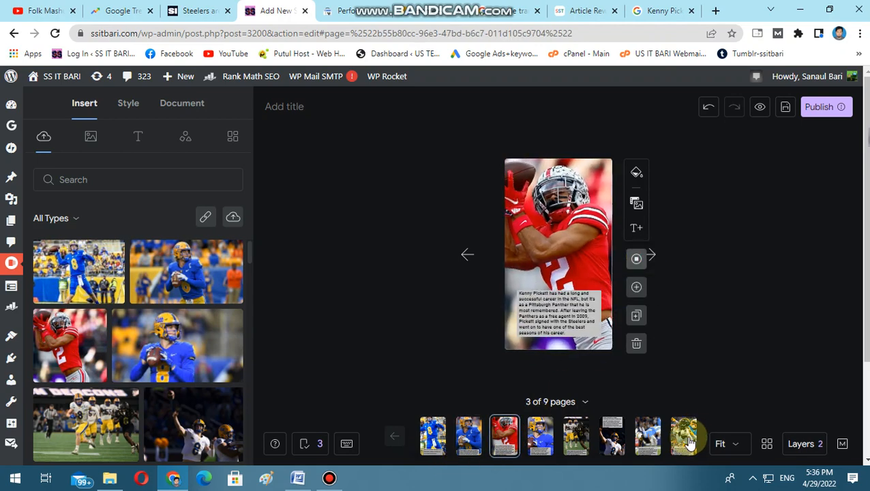
Step through the remaining story pages from the third page to the last.
click(658, 254)
click(658, 255)
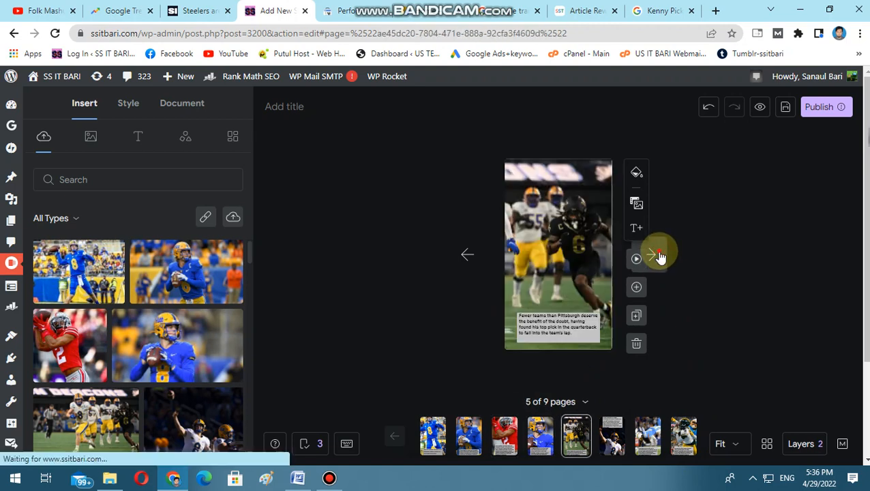
click(658, 255)
click(658, 254)
click(658, 255)
click(658, 254)
Insert the uploaded photo of the player in the black shirt holding a football on the blank ninth page.
click(692, 435)
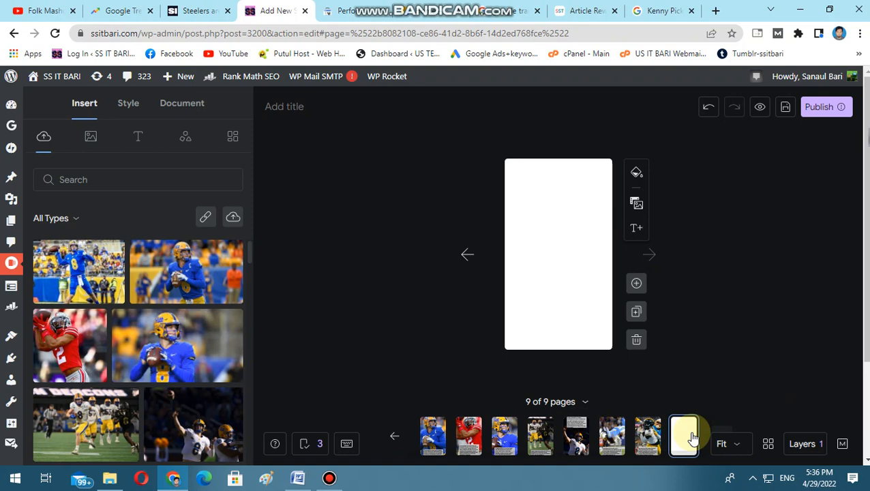
scroll(179, 370, down, 1)
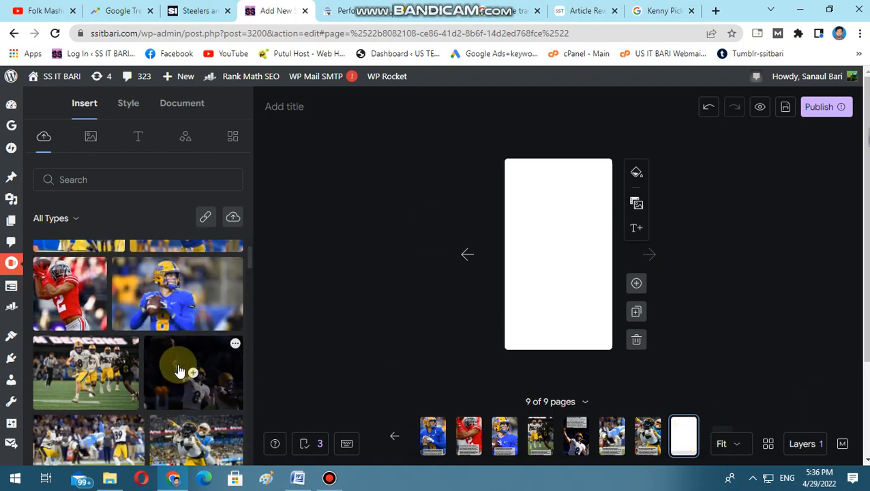
scroll(179, 370, down, 3)
click(113, 346)
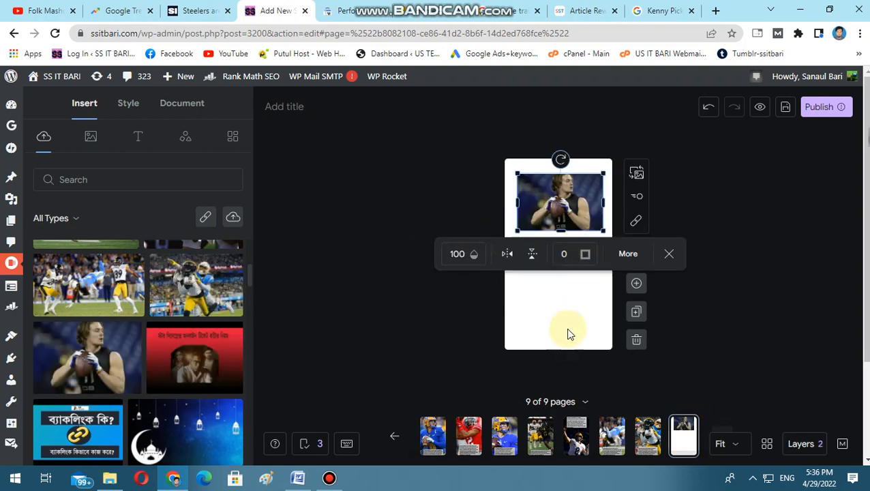
click(92, 350)
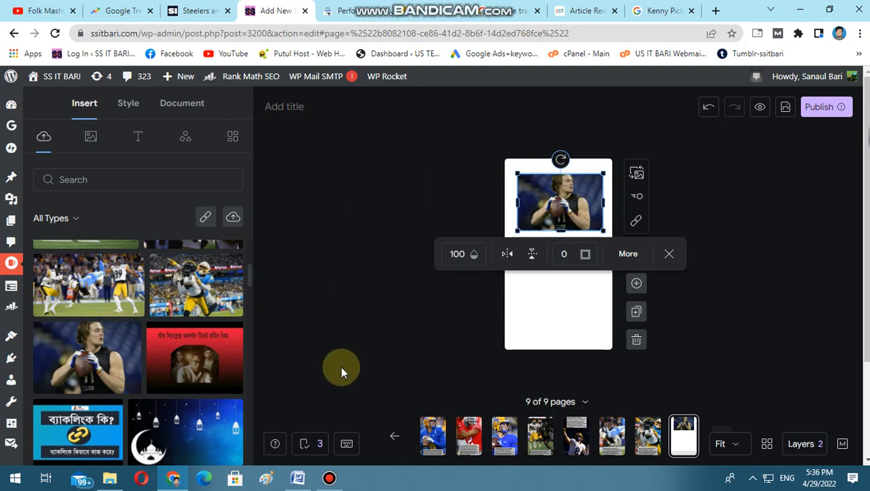
Make the inserted photo the full-page background of the ninth page and adjust its framing around the player.
drag(569, 195, 513, 248)
double_click(563, 240)
drag(570, 230, 564, 248)
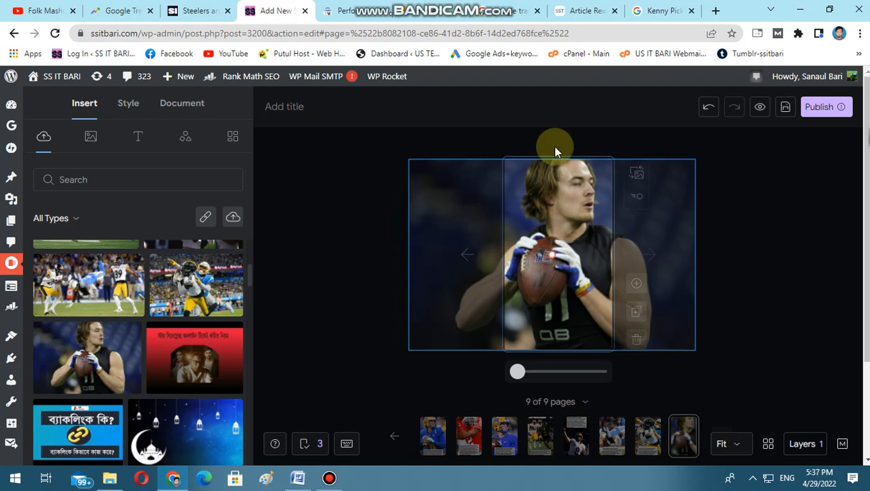
click(772, 207)
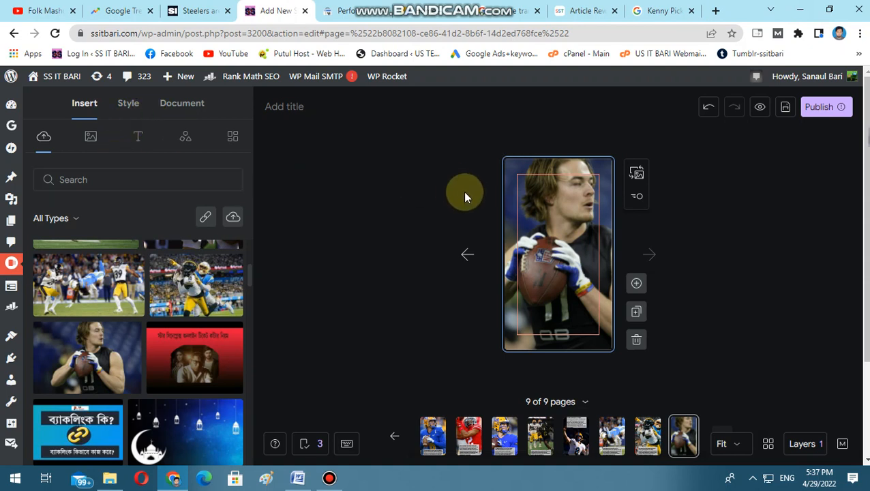
Apply the Pan and Zoom animation to the ninth page's background photo.
click(131, 108)
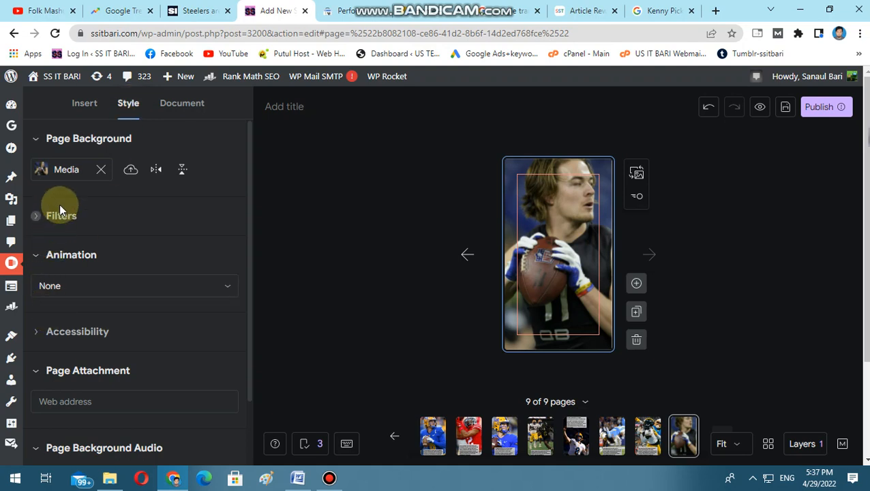
click(85, 287)
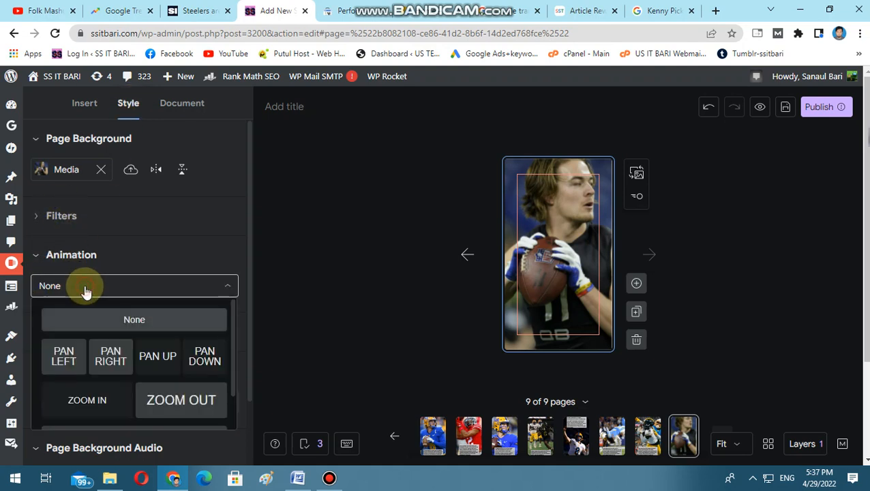
scroll(122, 368, down, 1)
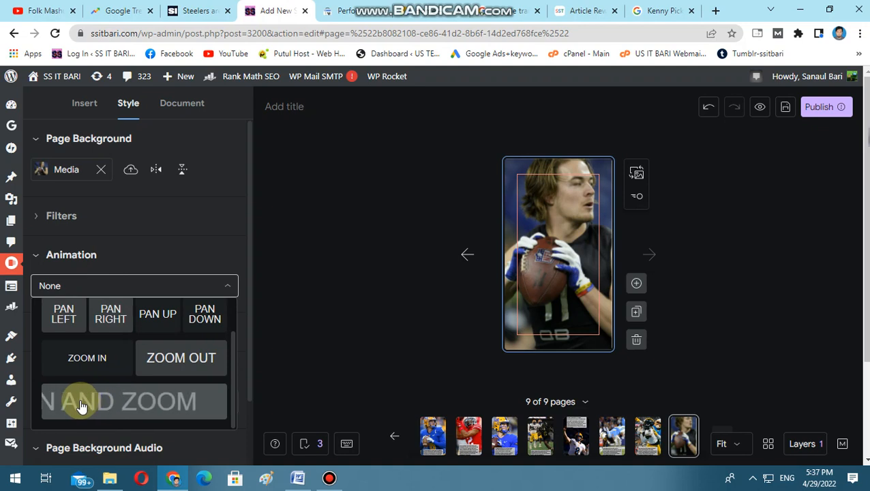
scroll(119, 341, up, 1)
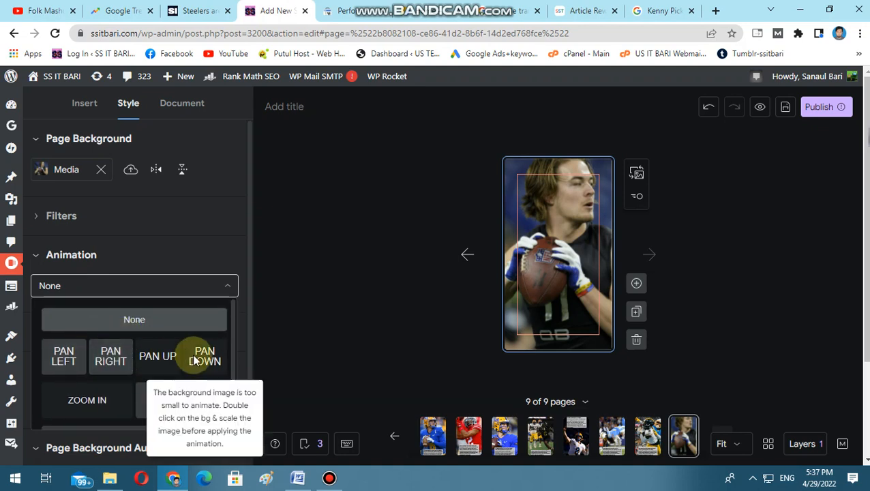
scroll(143, 358, down, 2)
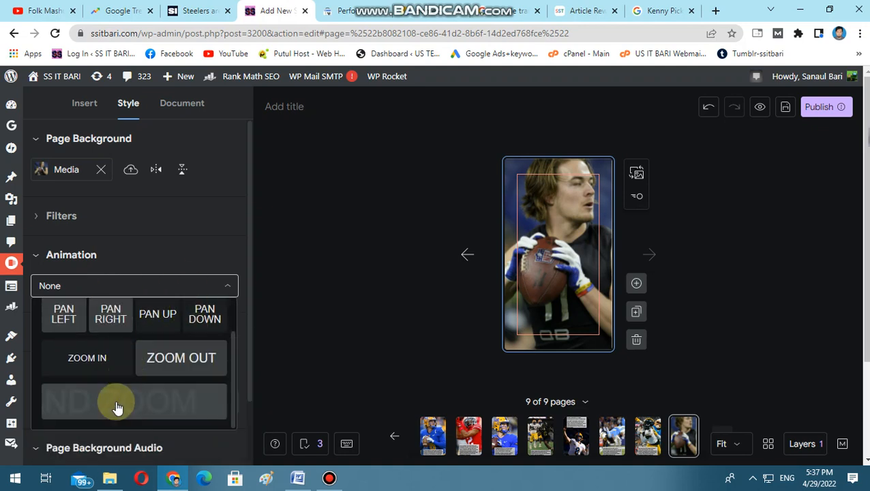
click(108, 408)
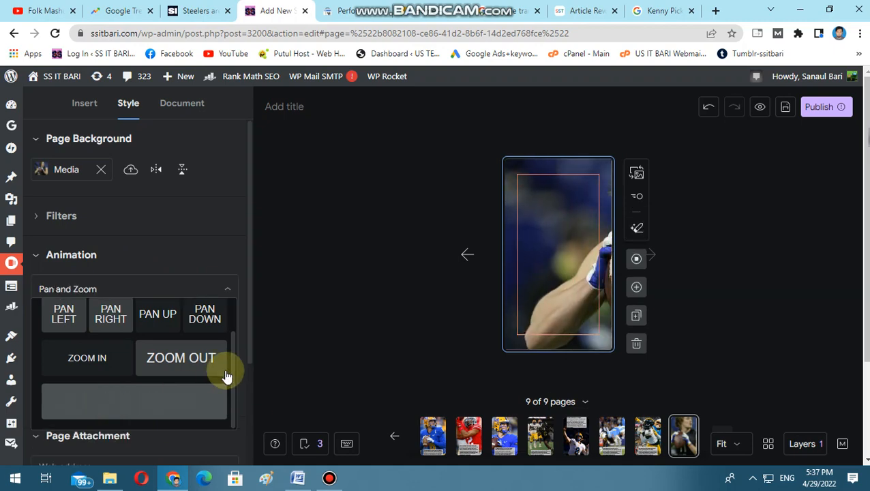
Close the animation choices, deselect the background and preview the ninth page's animation.
scroll(125, 386, down, 2)
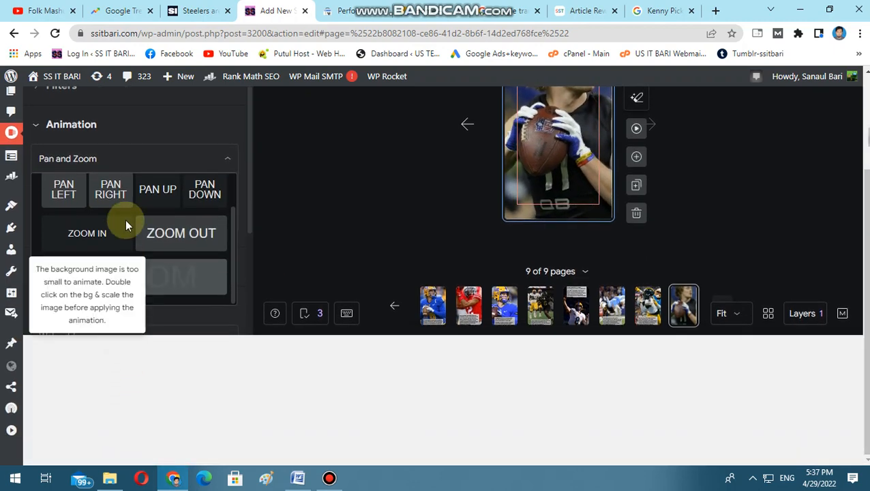
scroll(202, 243, up, 1)
click(446, 151)
scroll(559, 246, up, 2)
click(638, 262)
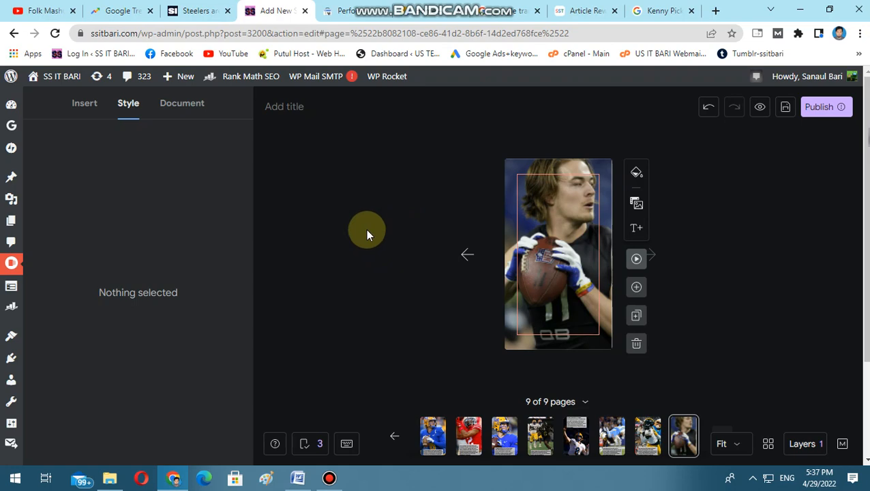
Add a Paragraph text box to the ninth page and move it up over the player's face.
click(87, 105)
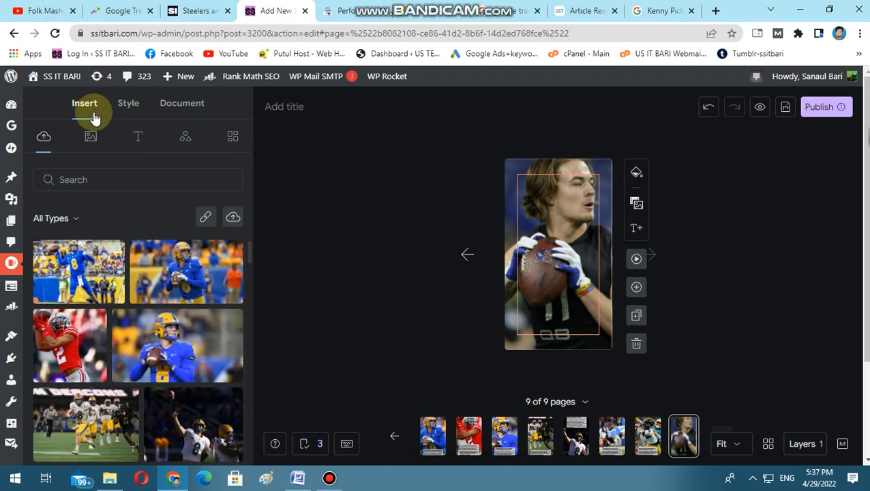
click(137, 143)
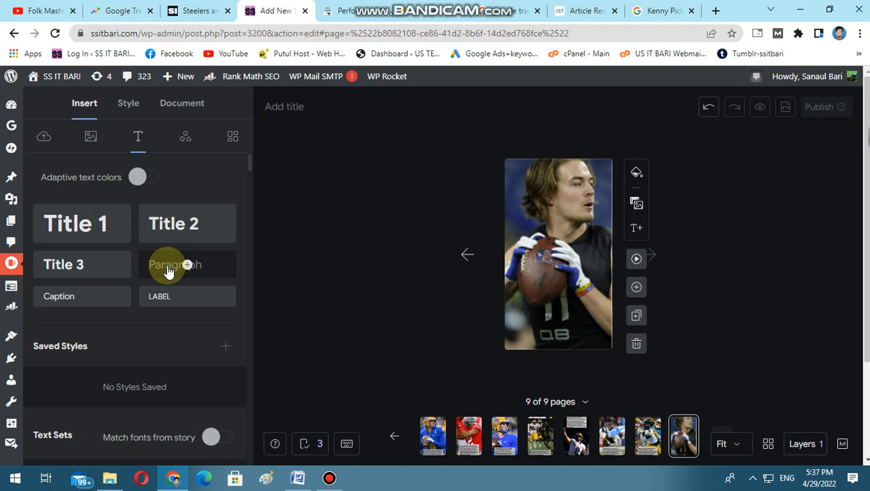
click(167, 265)
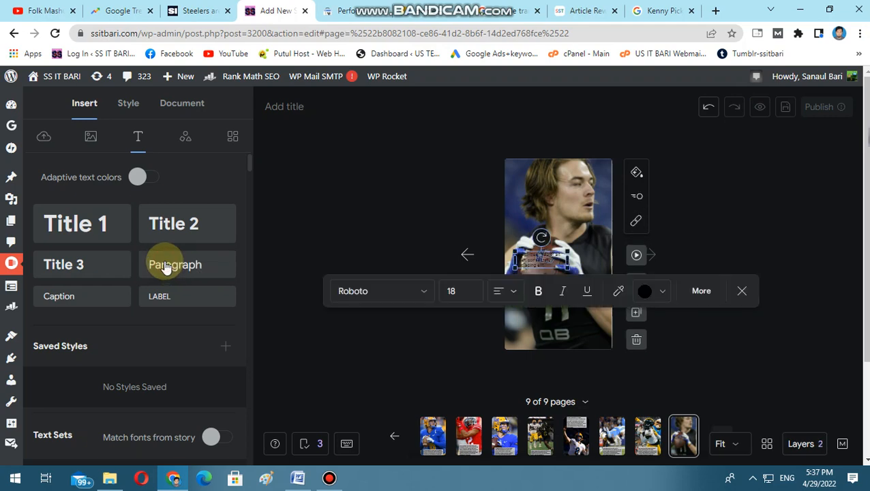
drag(535, 262, 534, 280)
mouse_move(540, 213)
mouse_down()
mouse_move(551, 296)
mouse_move(556, 208)
mouse_up()
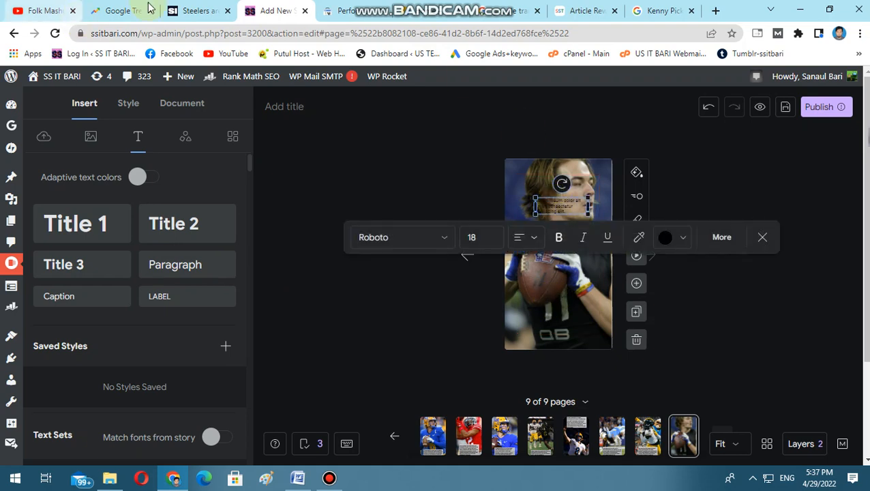
Switch to the Word document and copy its last paragraph, beginning "Only now have we wondered".
click(298, 478)
scroll(364, 249, up, 5)
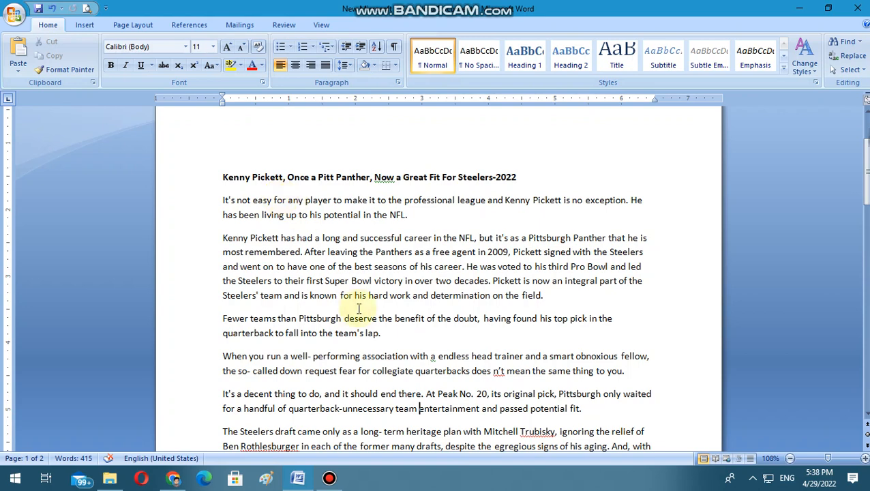
scroll(359, 309, down, 5)
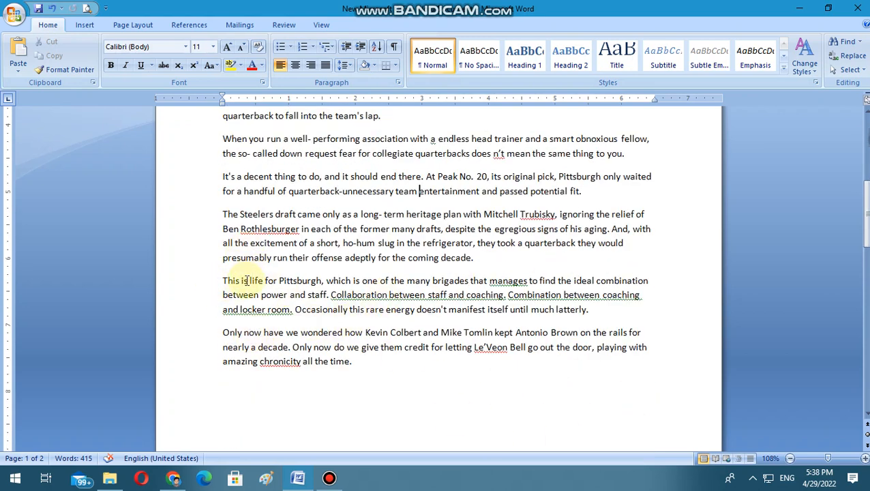
drag(223, 333, 351, 368)
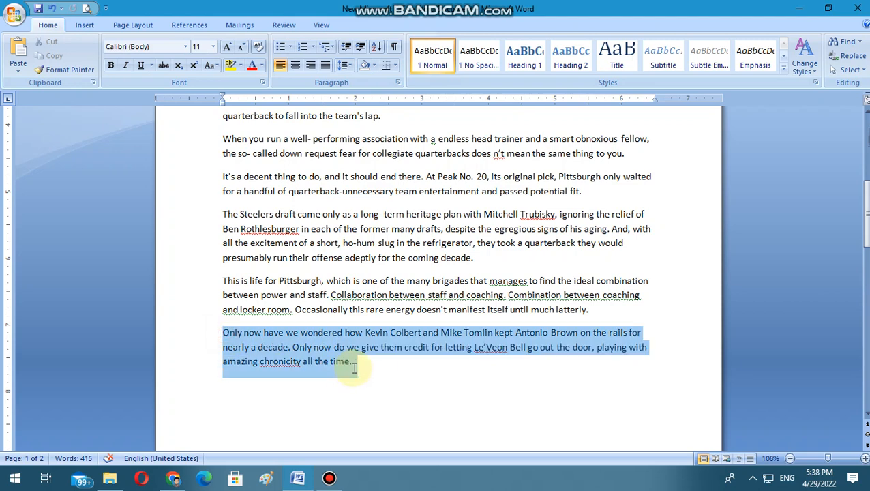
right_click(287, 355)
click(306, 195)
Return to the web story in Chrome and replace the ninth page's placeholder paragraph with the copied text.
click(173, 478)
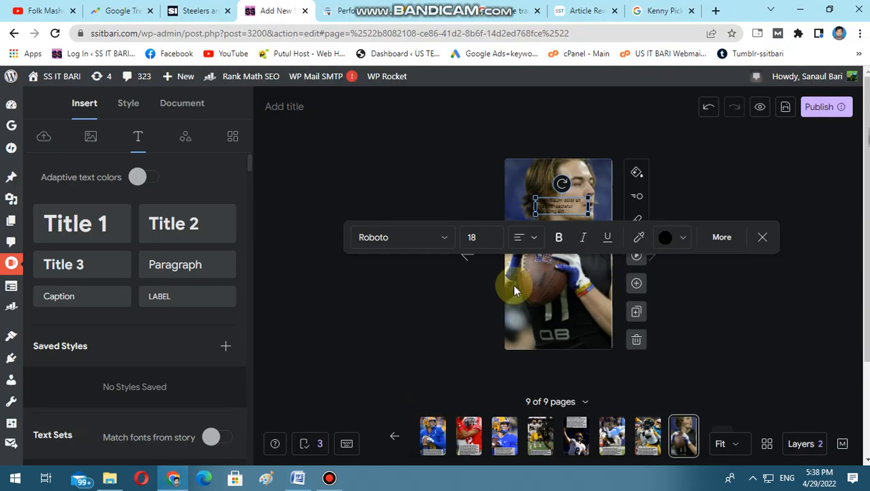
click(564, 213)
double_click(564, 208)
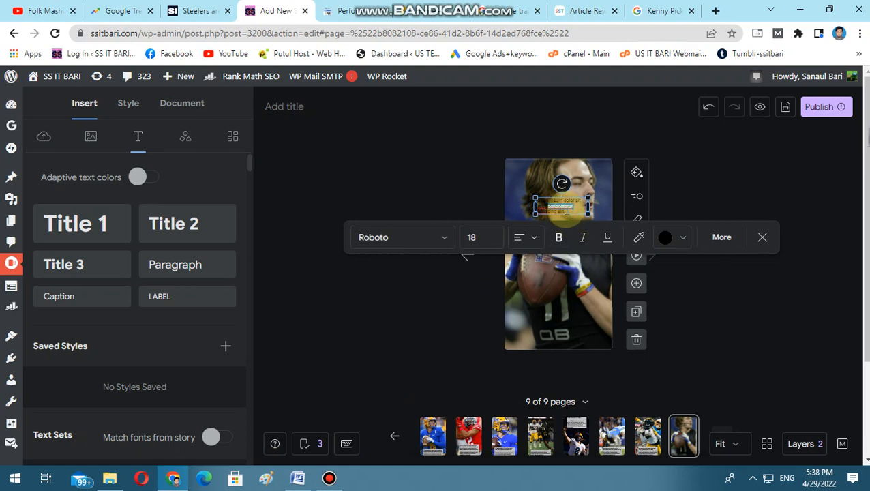
key(ctrl+a)
key(ctrl+v)
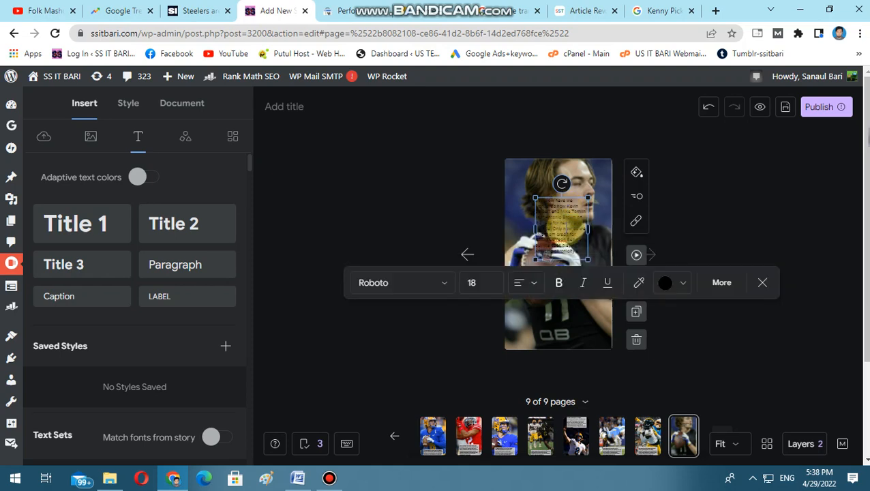
Widen the pasted text box to the page's safe-area width and move it below the football near the page's lower edge.
drag(587, 229, 599, 230)
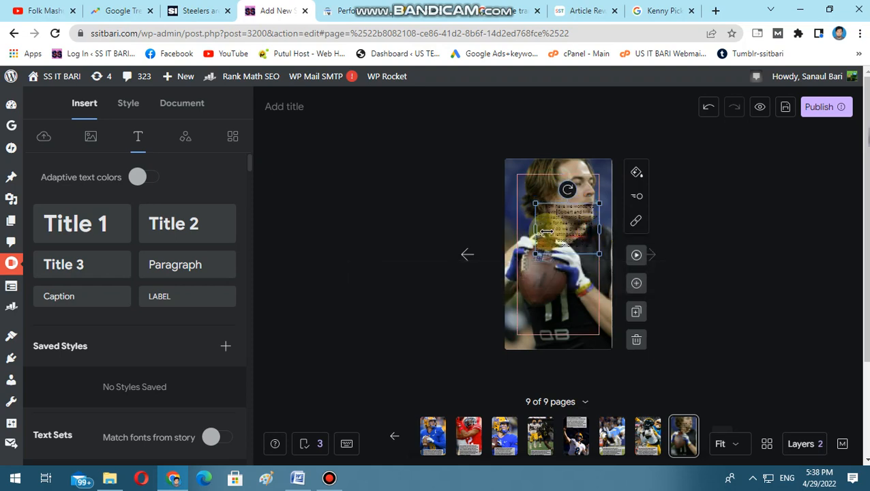
drag(534, 232, 565, 319)
click(735, 207)
click(564, 214)
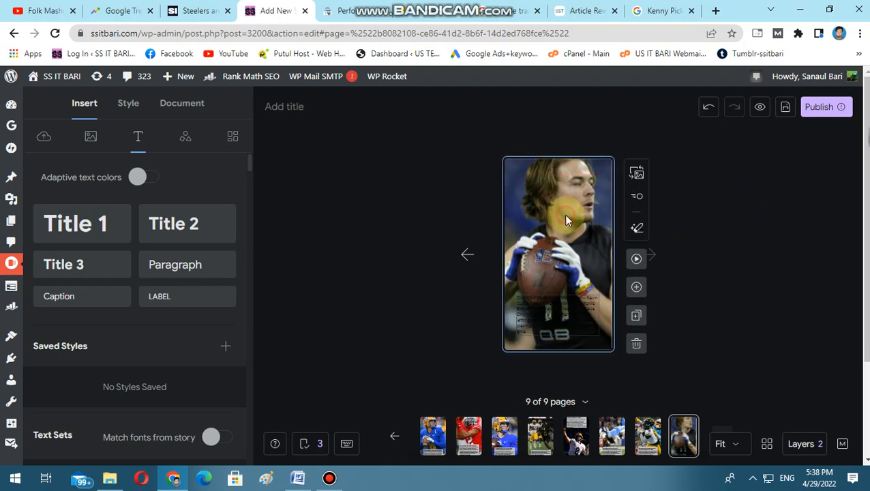
Give the ninth page's text box a C4C4C4 fill and make its text bold.
click(555, 300)
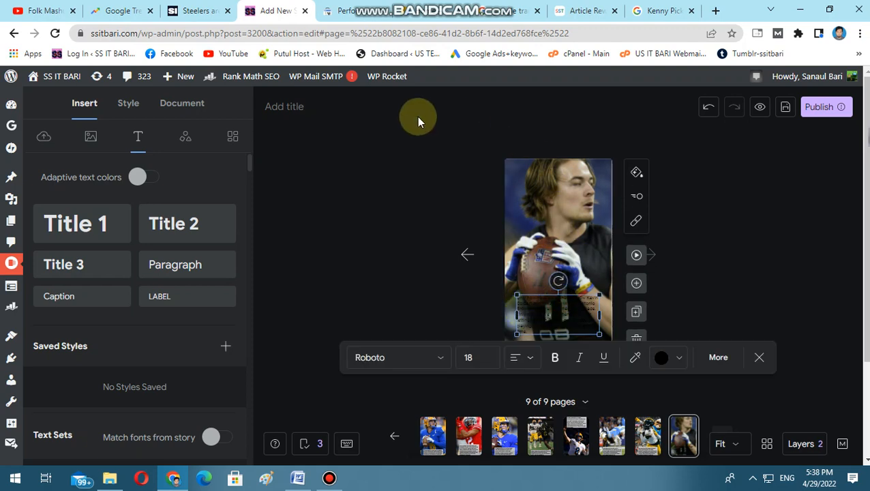
click(127, 102)
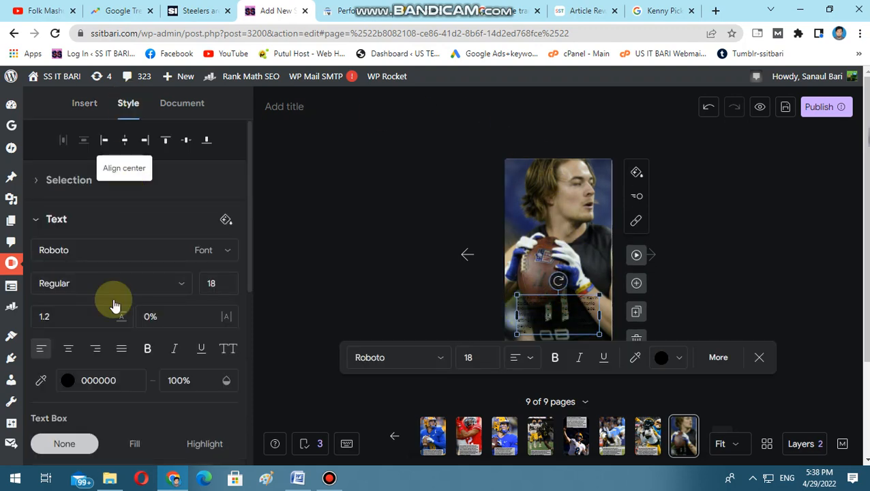
scroll(129, 328, down, 3)
click(132, 232)
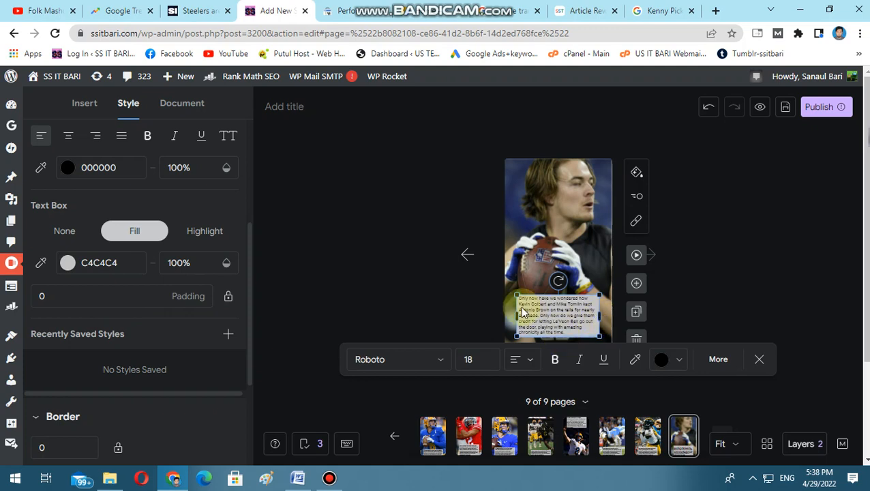
click(556, 360)
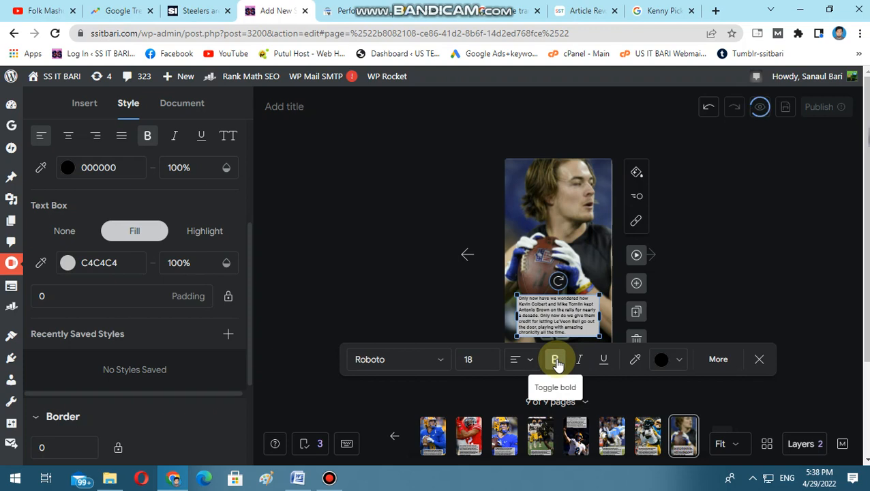
double_click(470, 358)
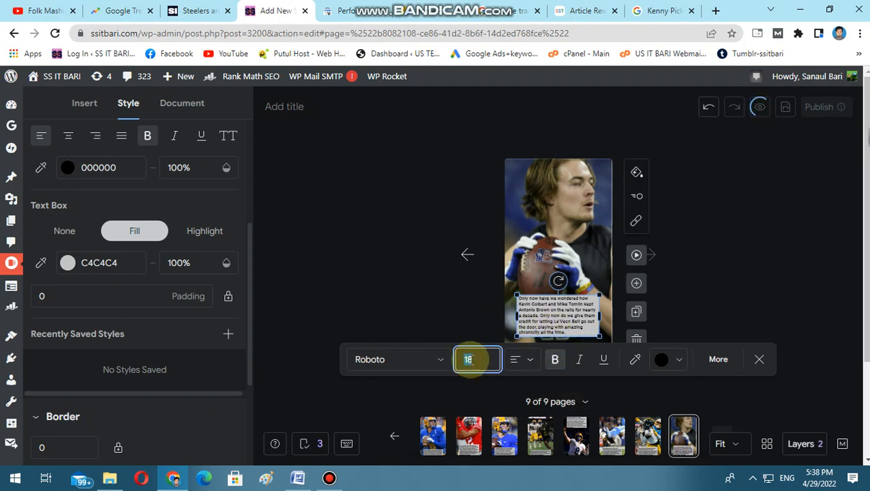
click(311, 234)
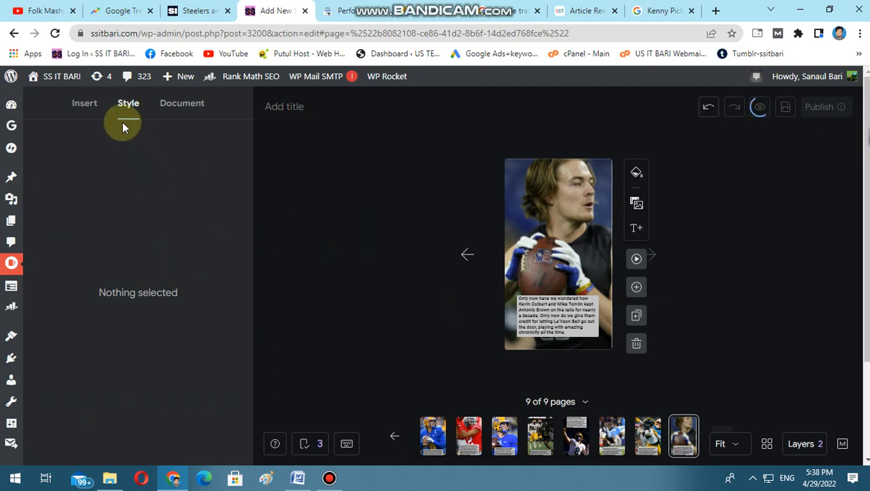
Apply the Drop animation to the ninth page's text box and deselect it.
click(90, 106)
click(577, 326)
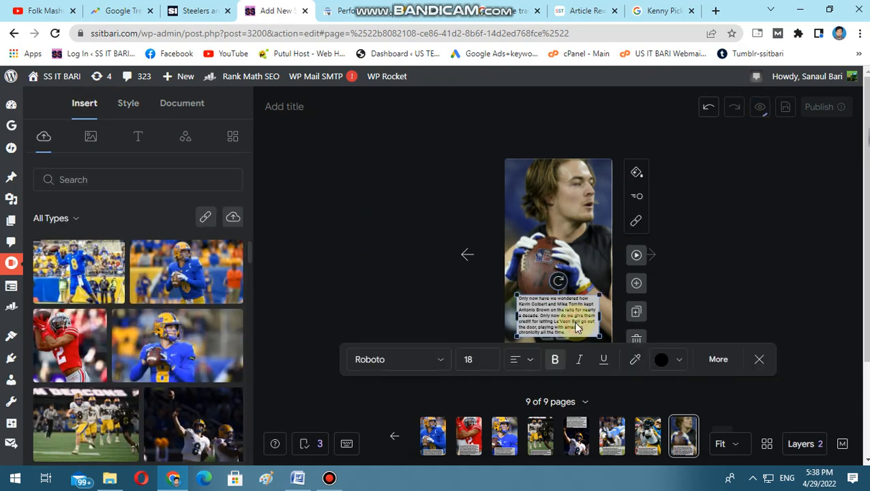
click(138, 136)
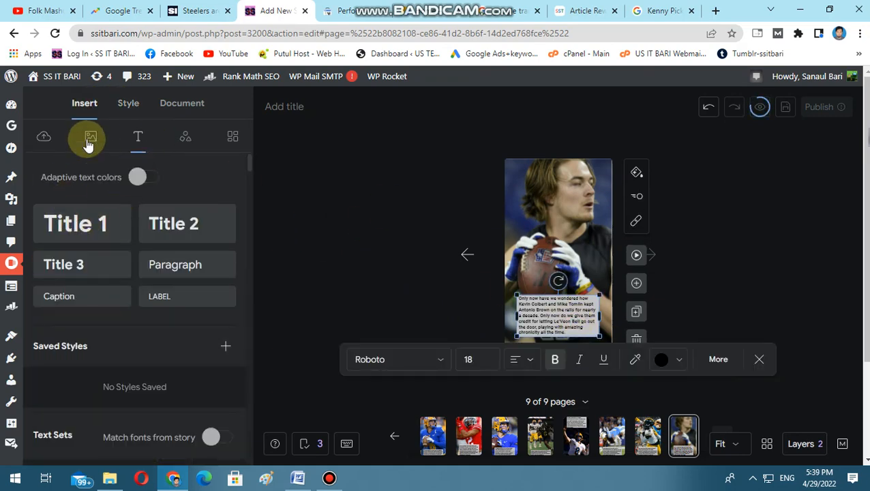
click(128, 104)
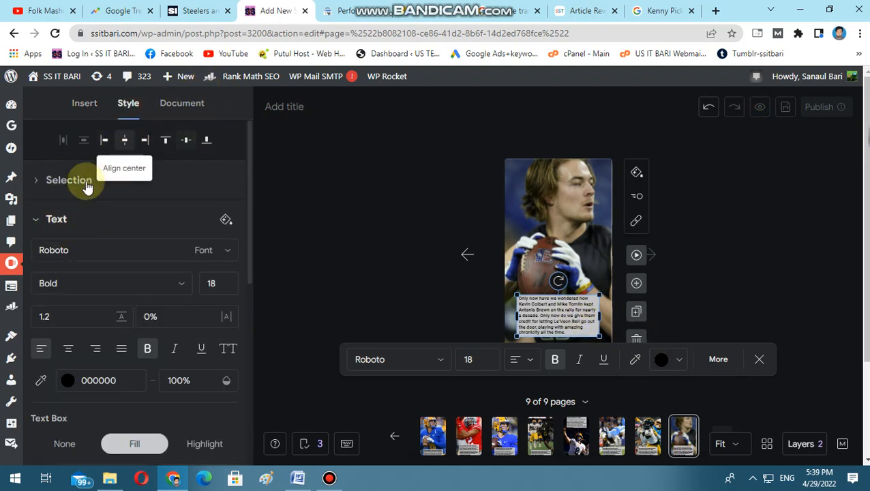
scroll(108, 267, down, 2)
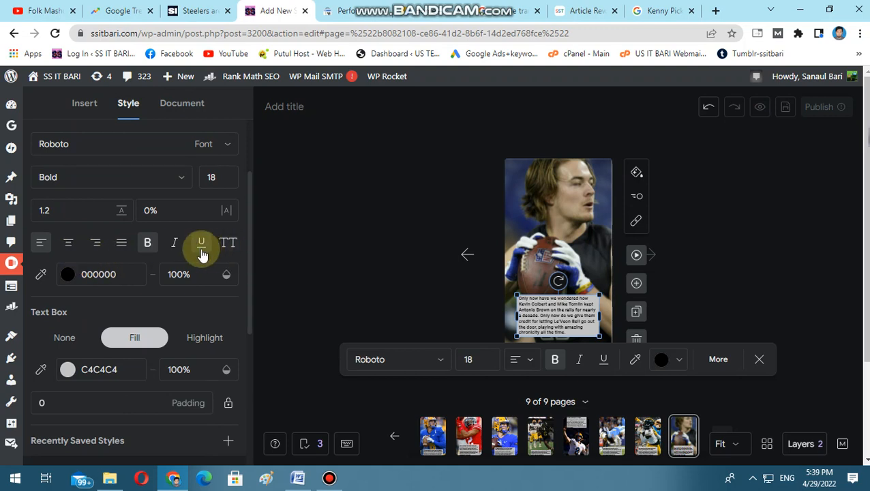
scroll(197, 254, down, 5)
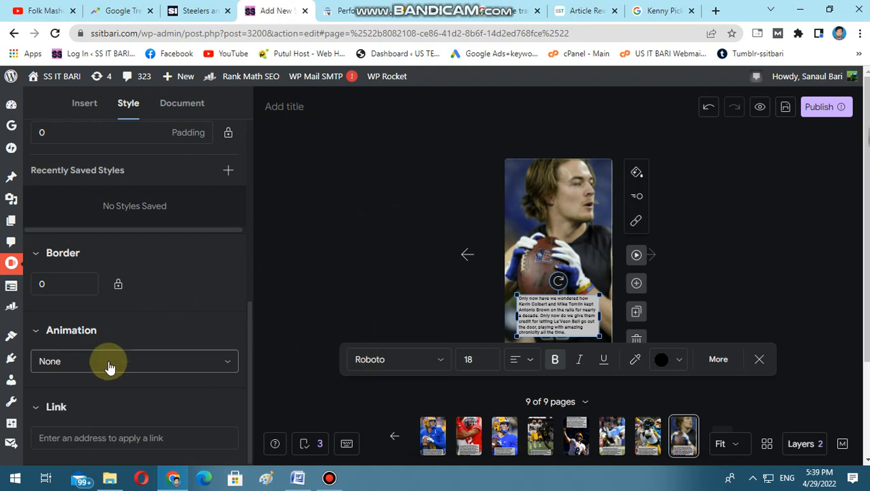
click(109, 366)
scroll(123, 268, down, 2)
scroll(136, 286, up, 2)
click(146, 270)
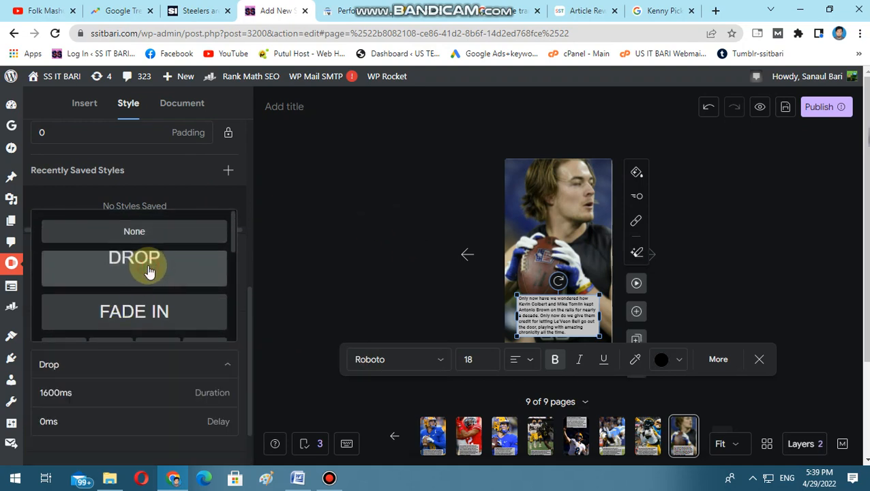
click(357, 246)
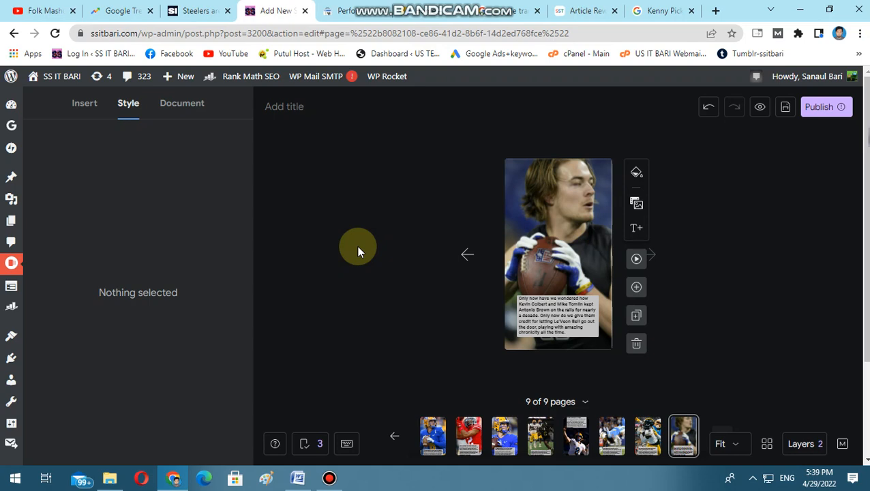
Preview the ninth page's photo and text animations.
click(540, 434)
click(685, 428)
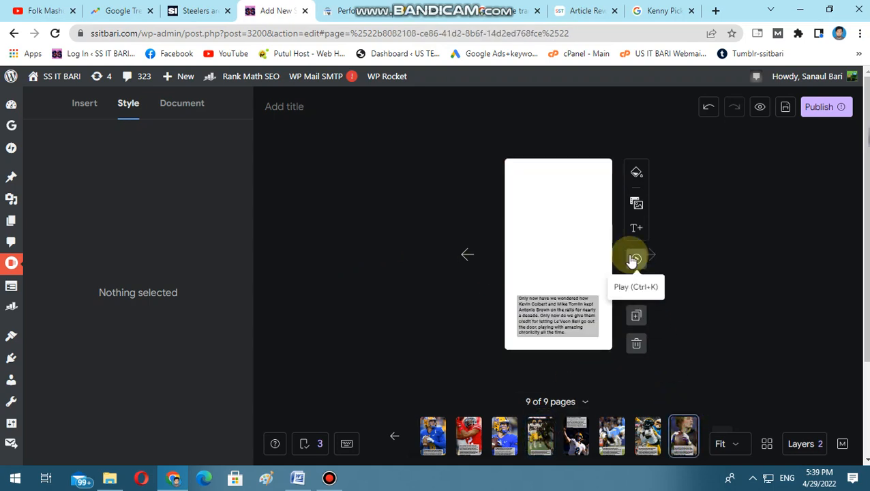
click(653, 435)
click(684, 433)
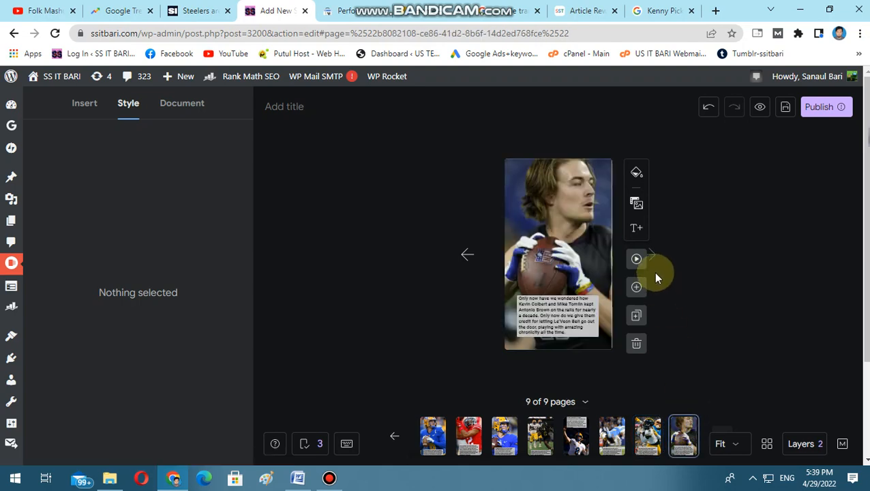
click(636, 259)
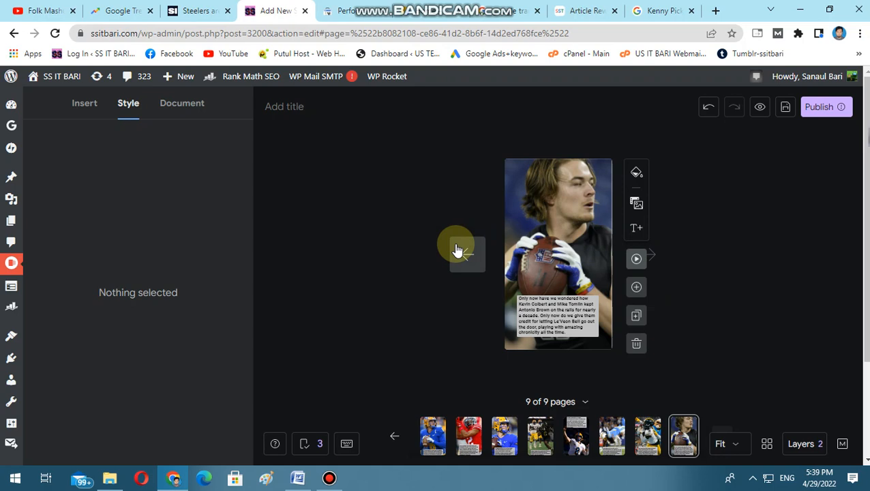
Add a blank tenth page and insert a Title 1 text on it.
click(635, 289)
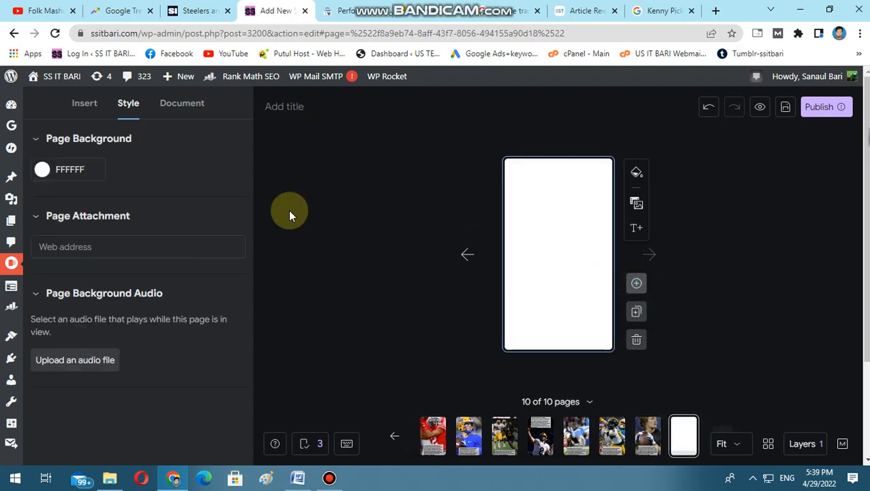
click(80, 105)
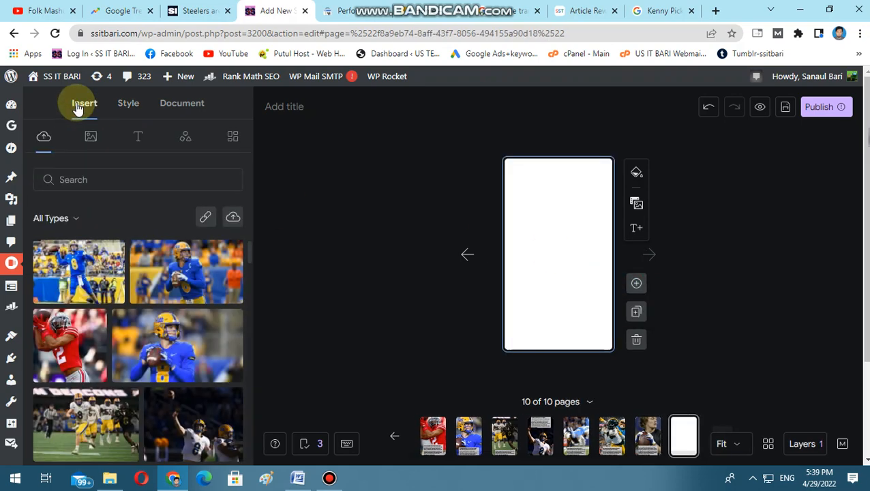
click(139, 136)
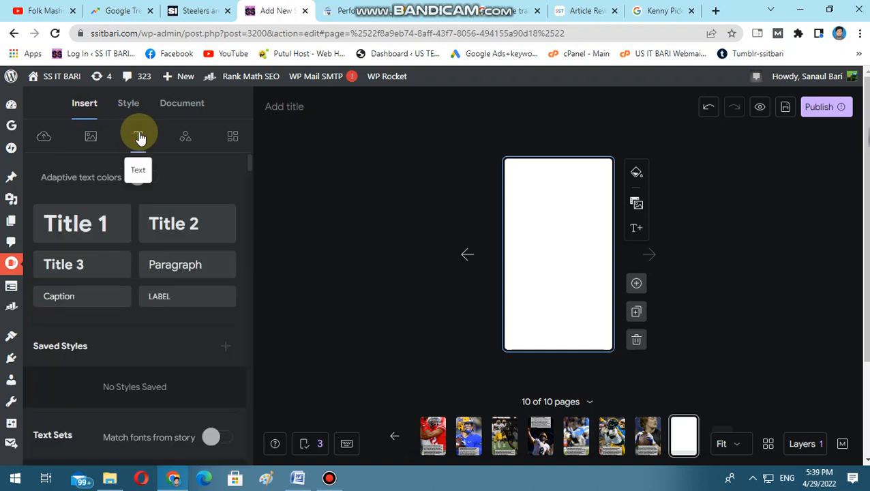
click(102, 226)
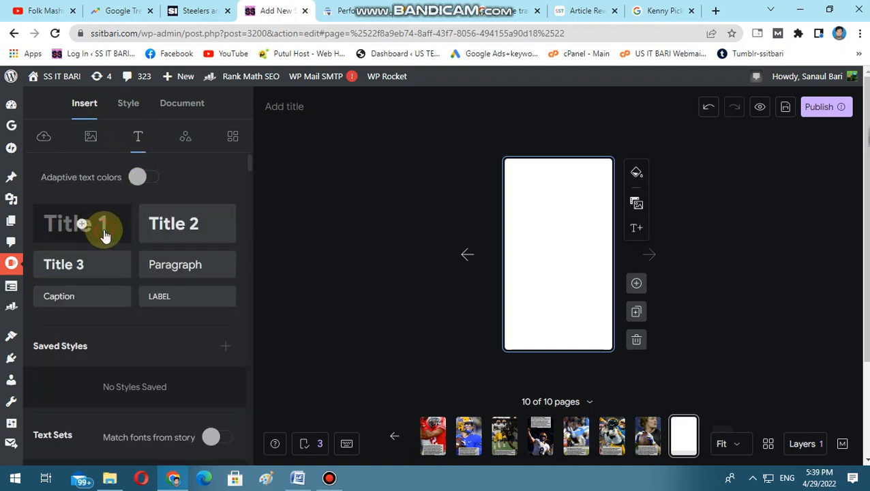
Replace the tenth page's title placeholder with "more info" followed by a line break.
mouse_move(527, 253)
mouse_down()
mouse_move(547, 247)
mouse_move(531, 243)
mouse_up()
click(562, 246)
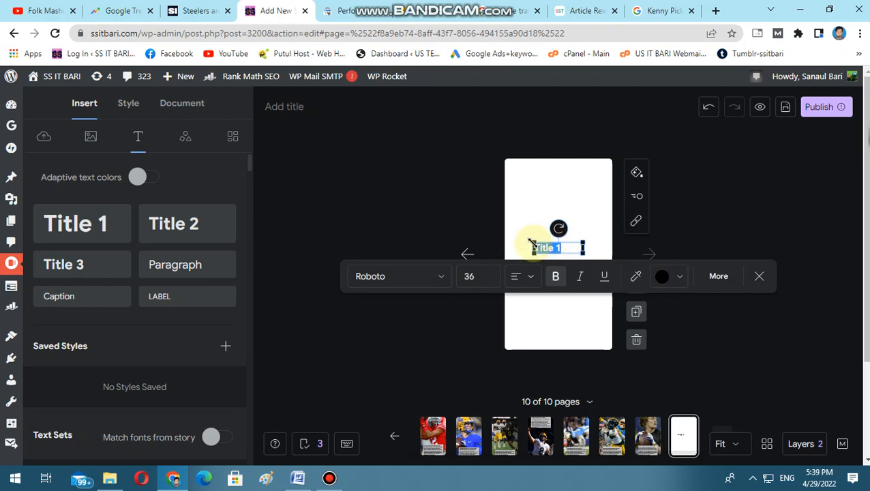
text(no)
key(Return)
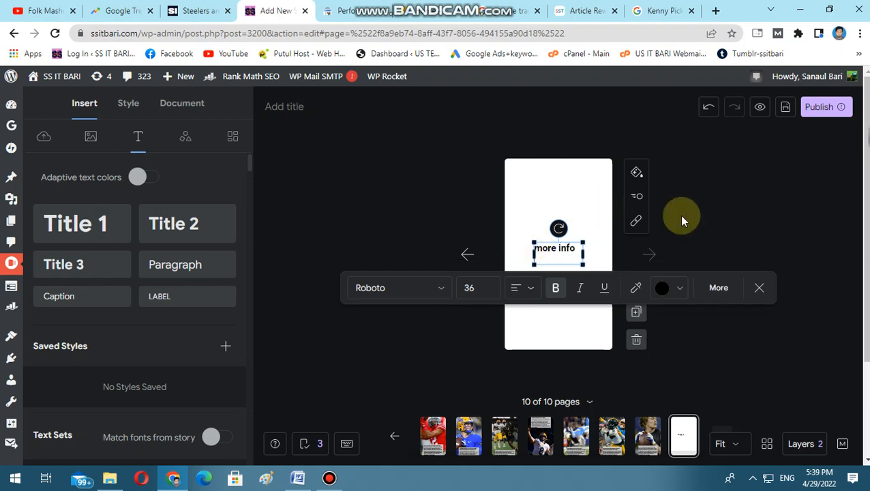
Capitalize the first letter of the tenth page's text so it reads "More info".
click(716, 222)
click(553, 251)
drag(546, 250, 527, 254)
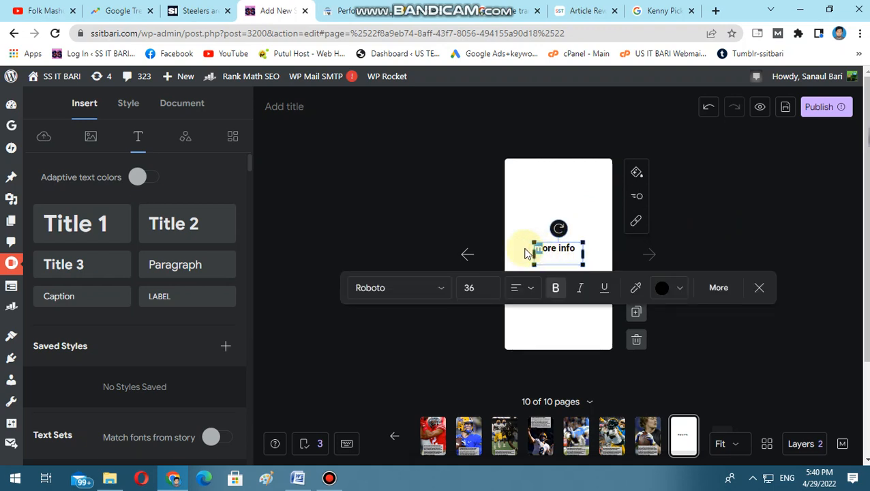
click(696, 229)
Add a second Title 1 text reading "Click Here" to the tenth page and place it below "More info".
drag(87, 220, 359, 263)
drag(540, 258, 513, 255)
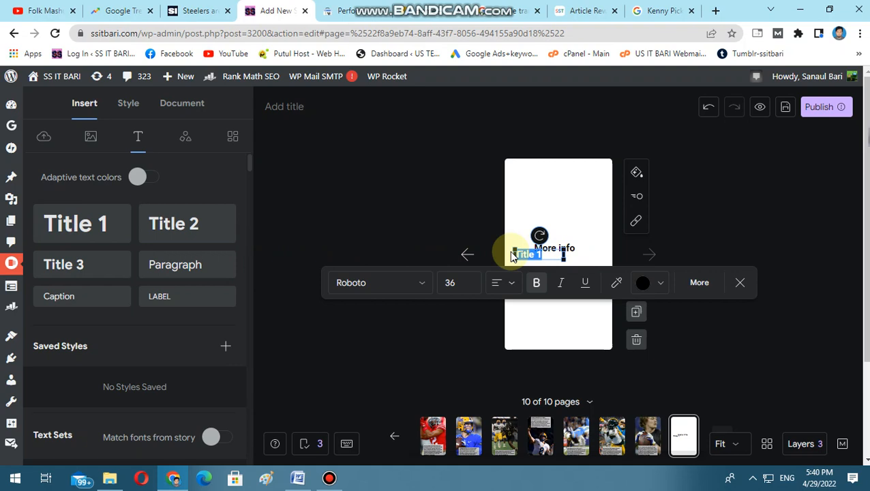
text(Click)
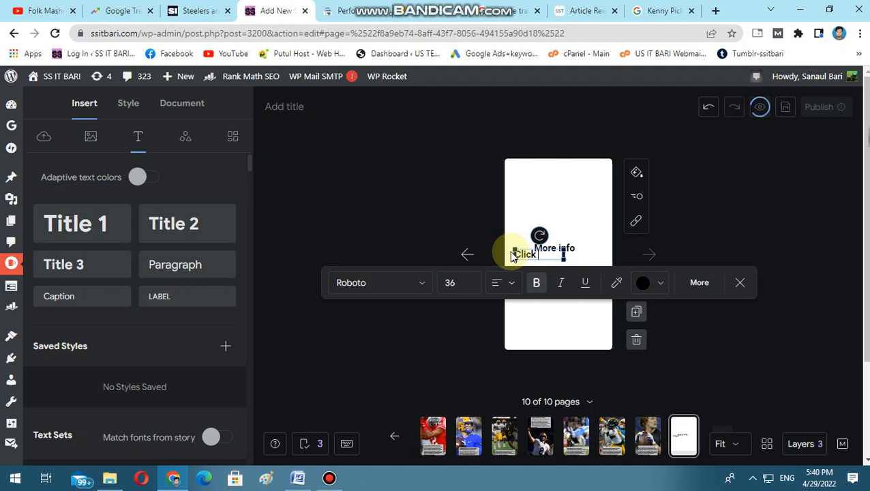
text(Here)
click(763, 212)
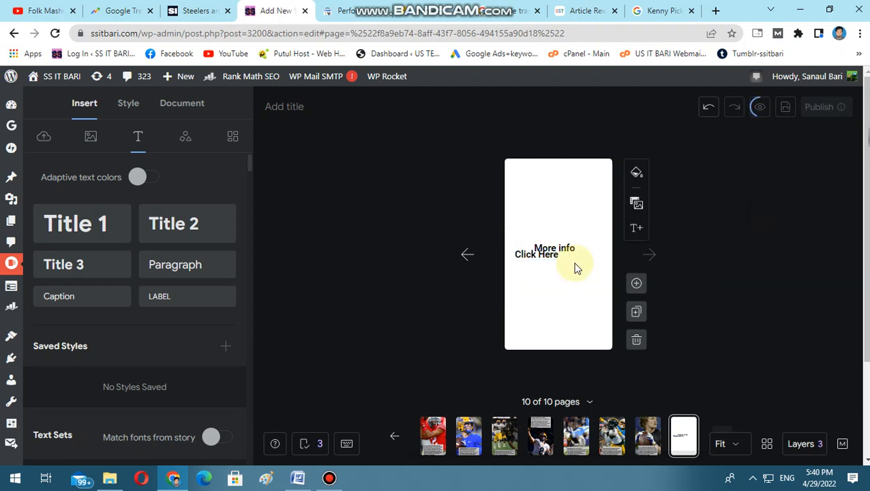
drag(546, 263, 563, 288)
click(739, 195)
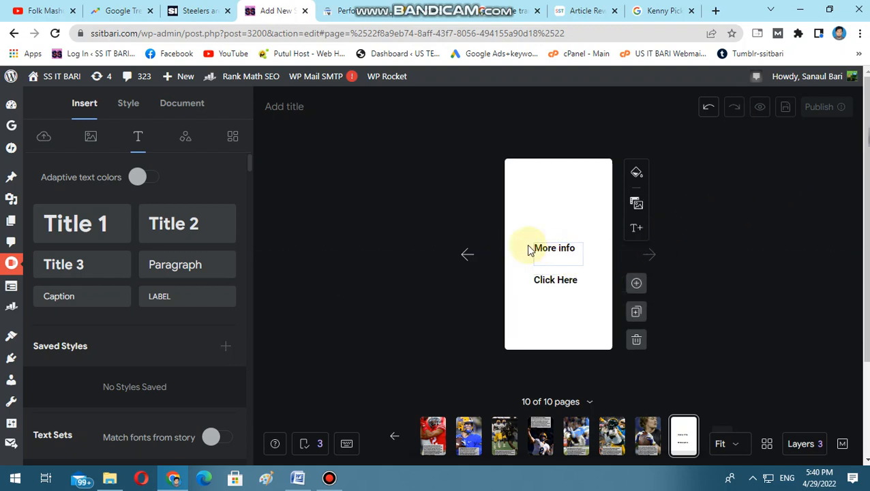
Set the tenth page's background color to orange FF9500.
click(639, 427)
click(679, 434)
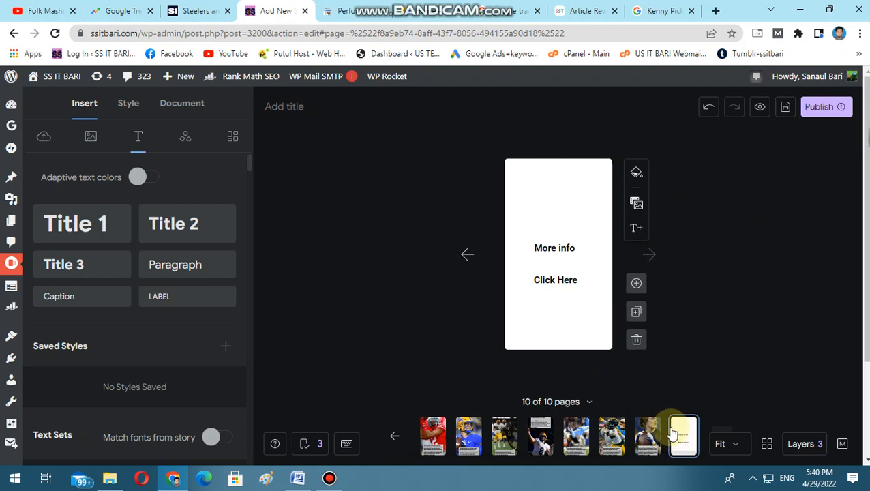
click(558, 210)
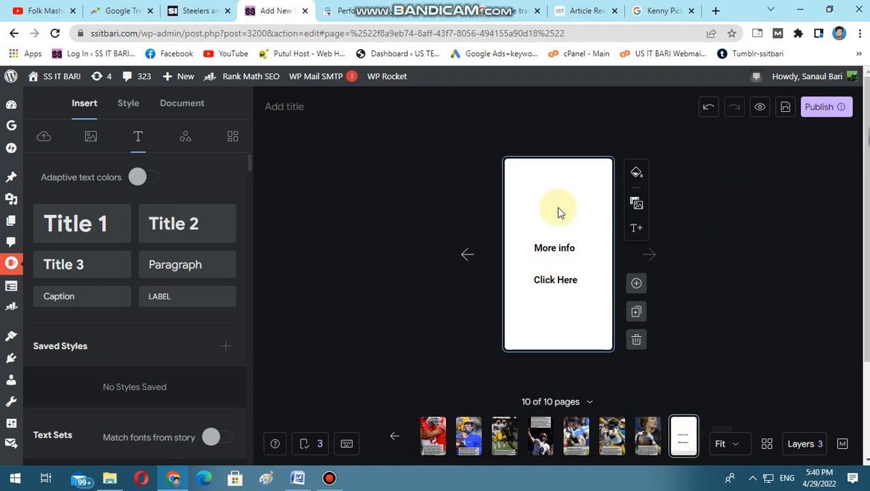
click(127, 104)
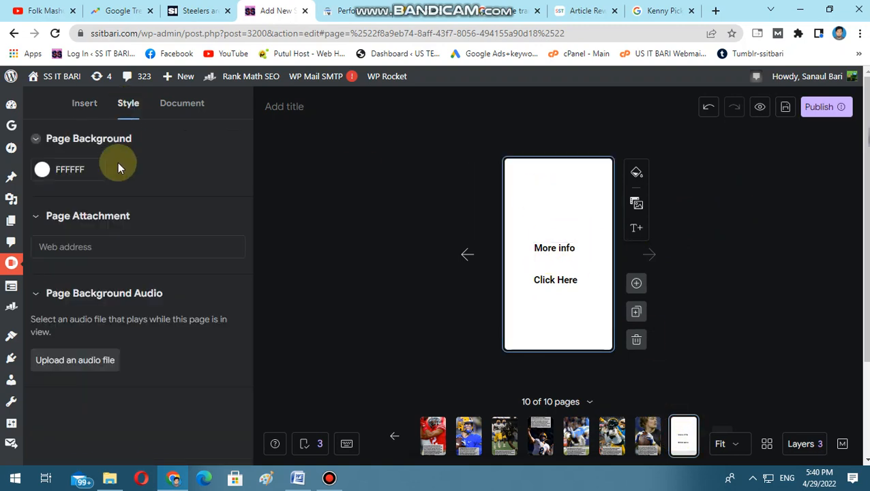
click(43, 169)
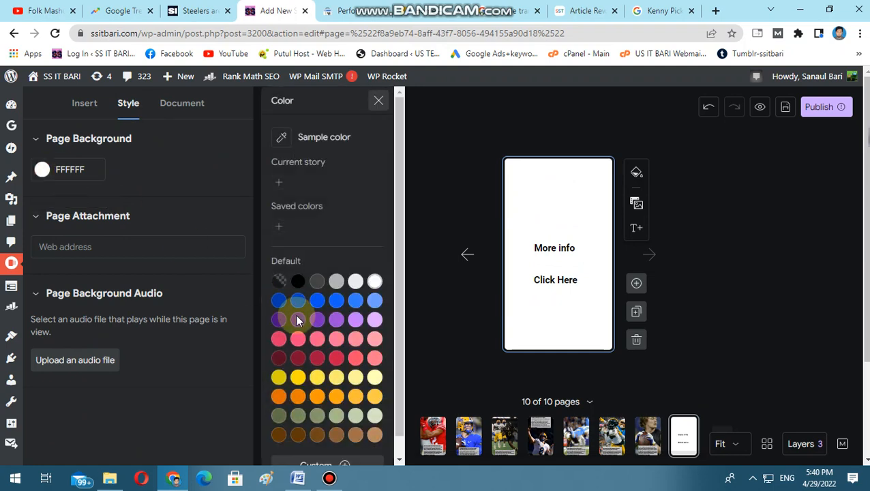
click(317, 396)
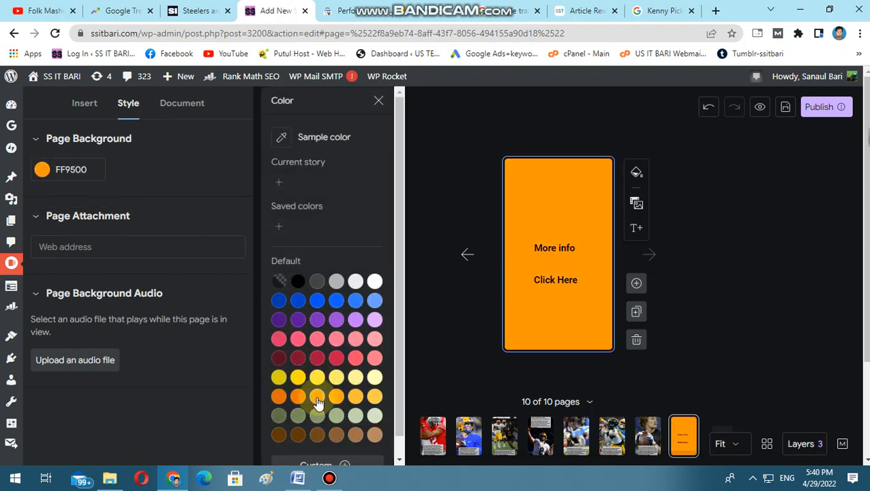
click(427, 160)
Set the font size of the "More info" text to 40.
click(549, 253)
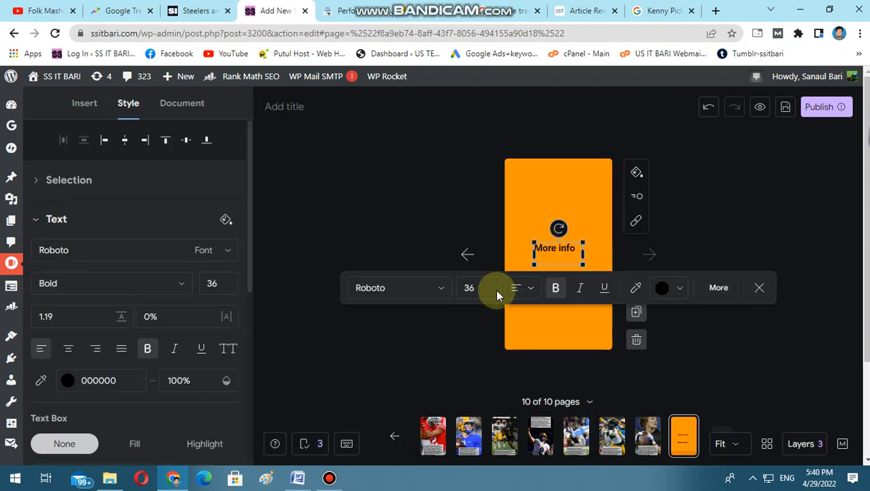
click(469, 287)
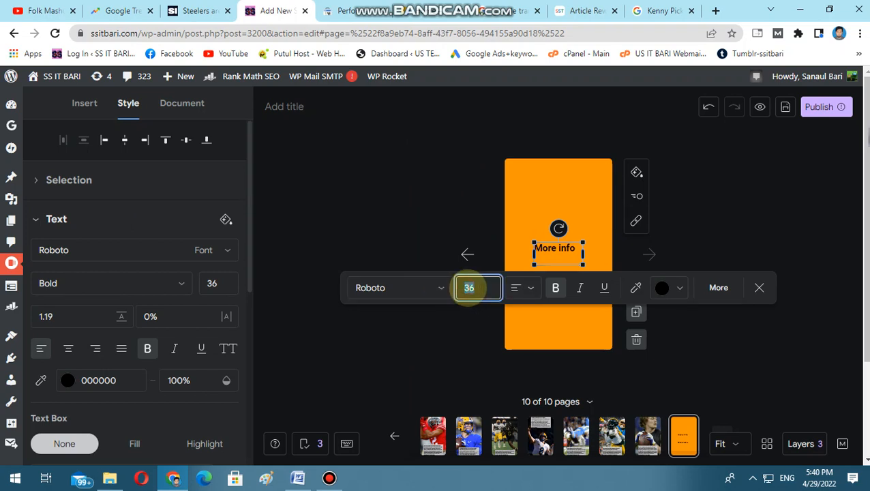
click(442, 232)
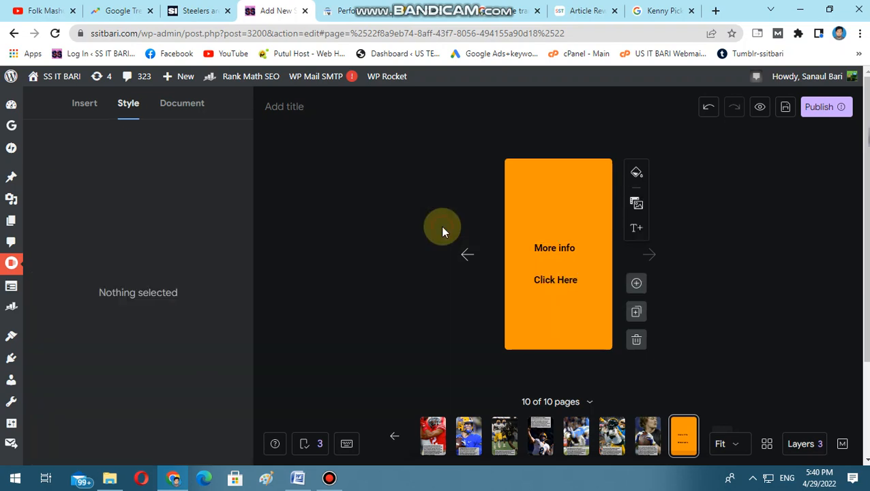
click(569, 251)
click(474, 287)
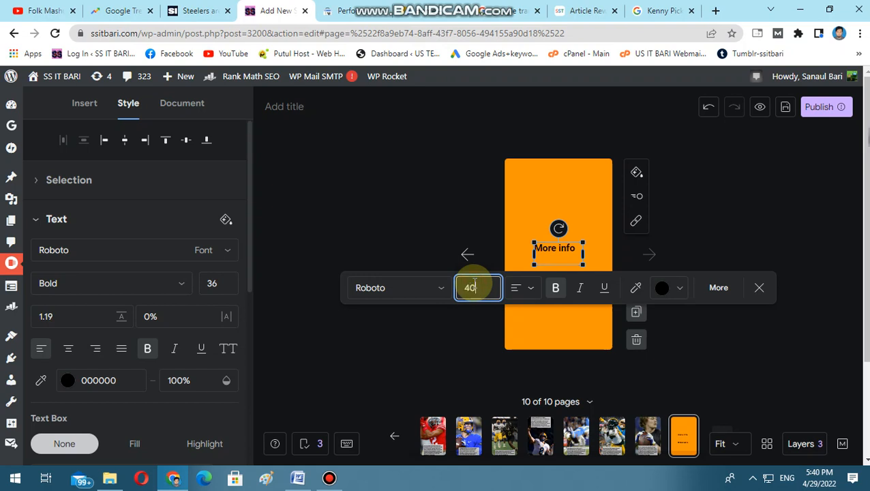
key(Return)
click(729, 233)
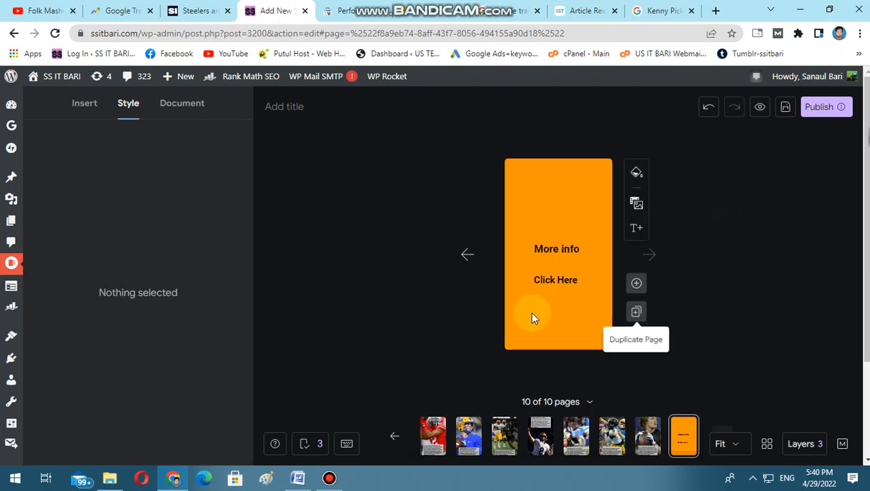
Insert the white YouTube play-button sticker and place it directly below the "Click Here" text.
click(555, 276)
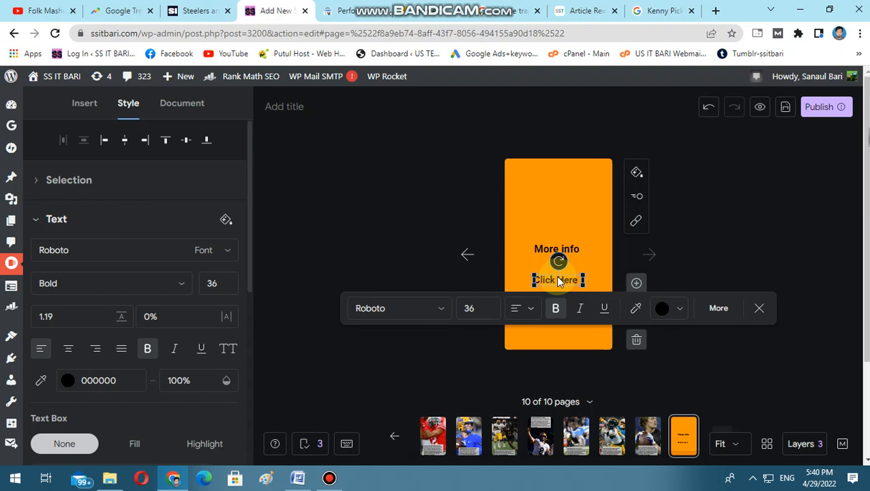
click(87, 105)
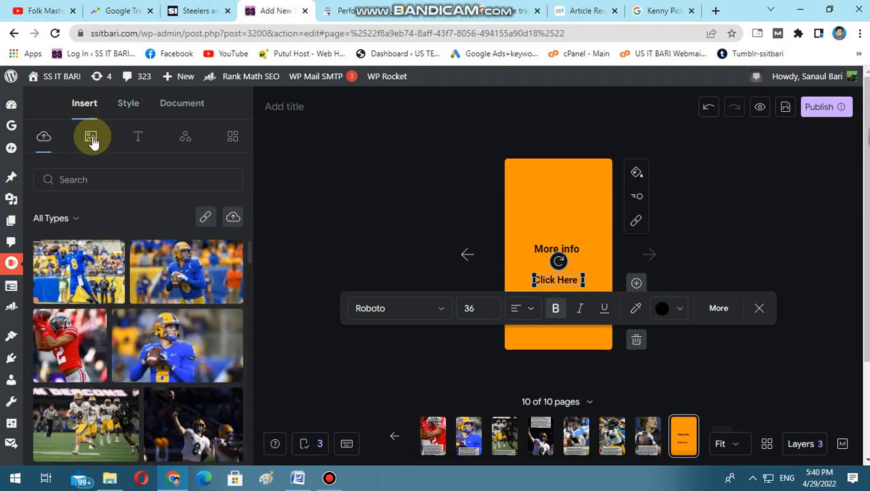
click(186, 139)
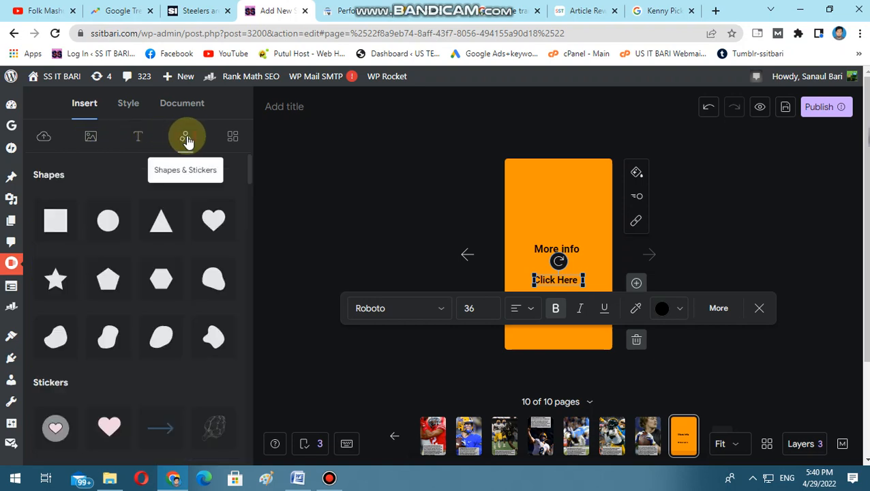
scroll(158, 334, down, 5)
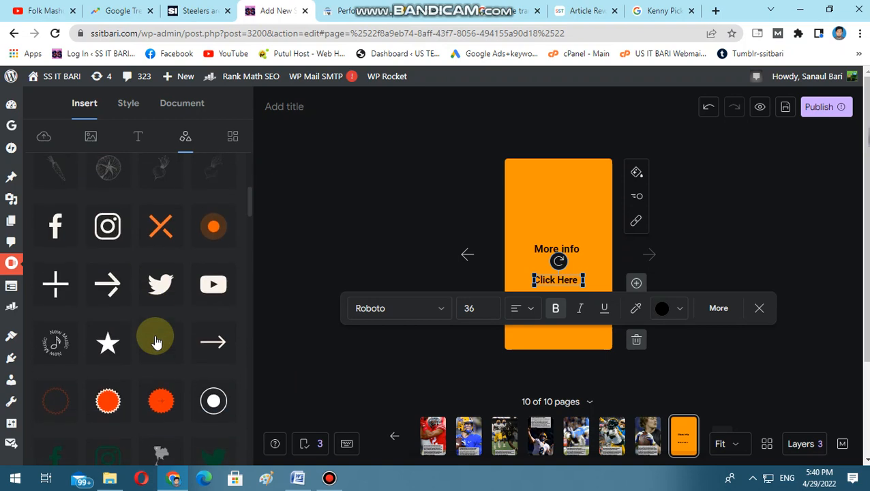
click(213, 284)
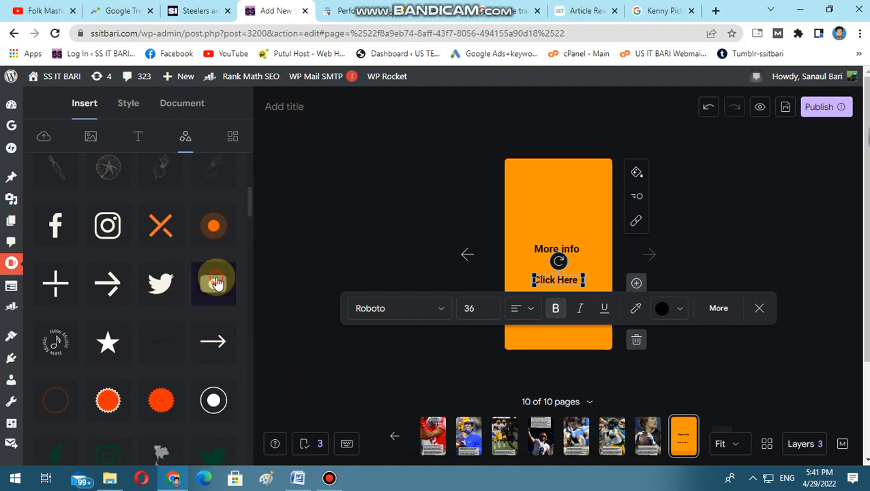
drag(534, 188, 569, 307)
click(717, 266)
click(555, 305)
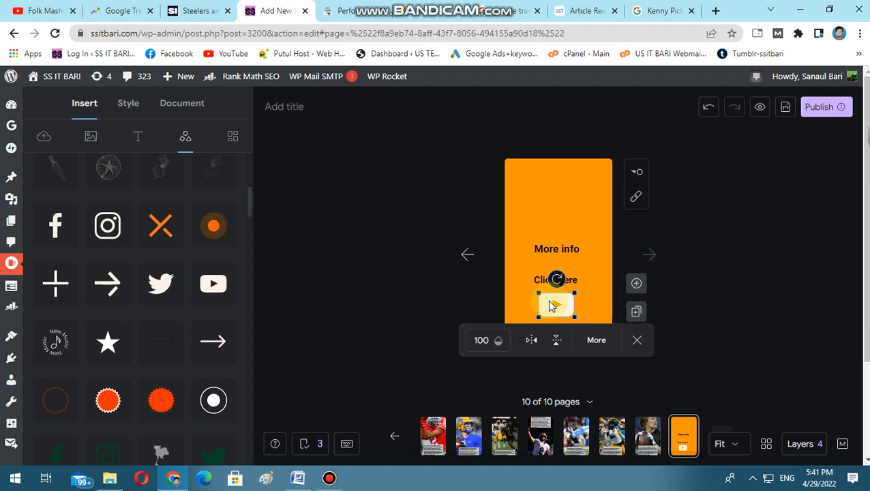
click(638, 202)
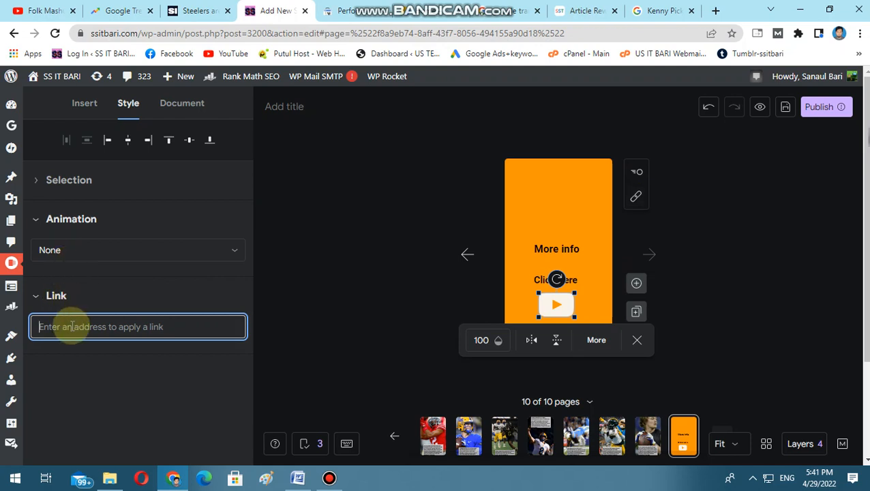
text(www.)
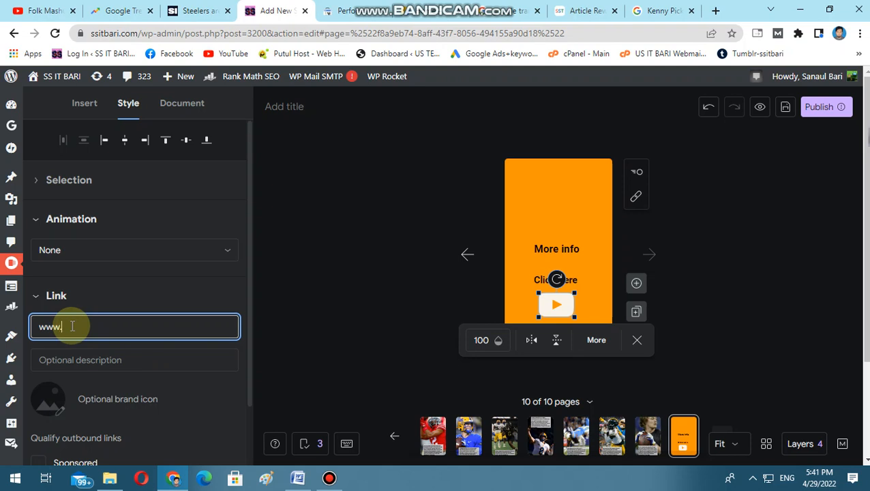
text(ssit)
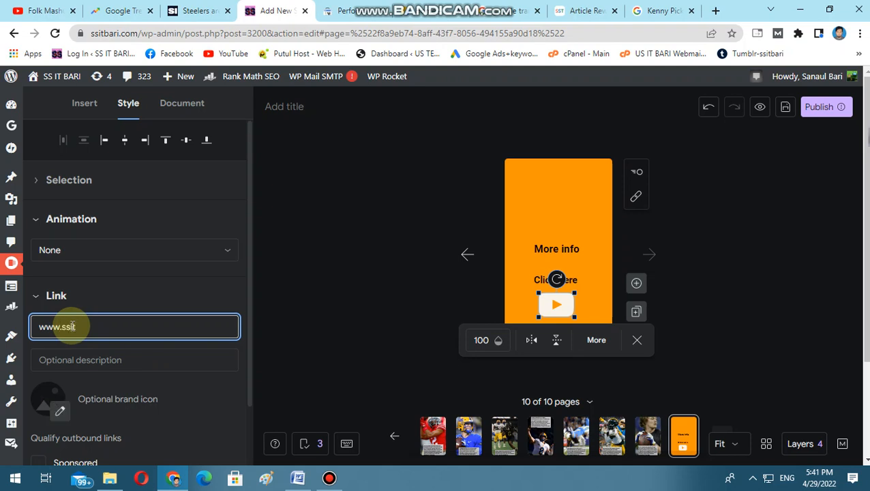
text(bari.com)
click(407, 249)
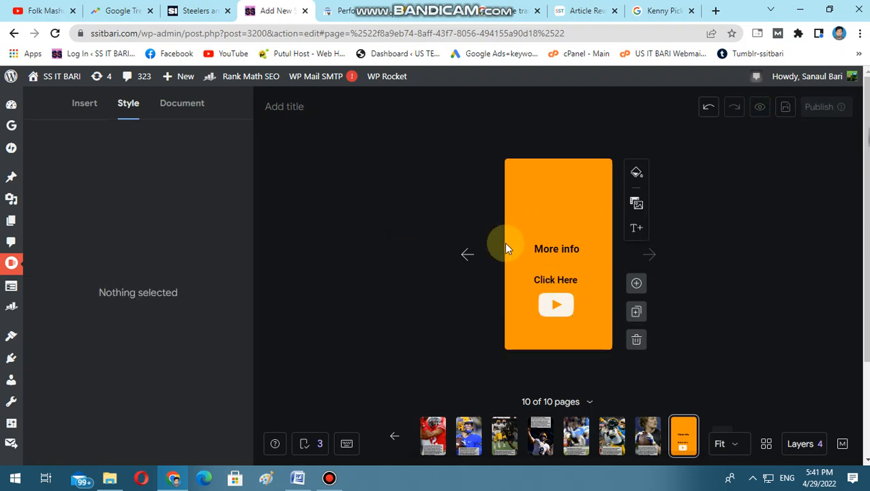
click(647, 434)
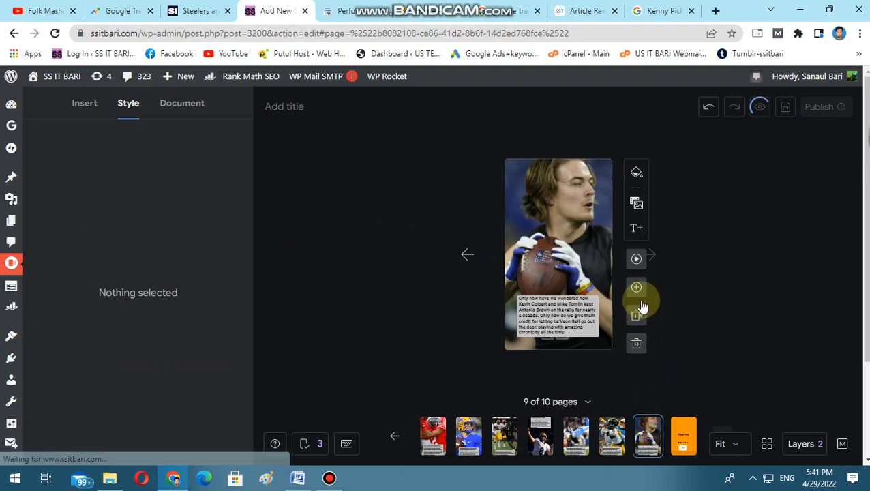
click(688, 437)
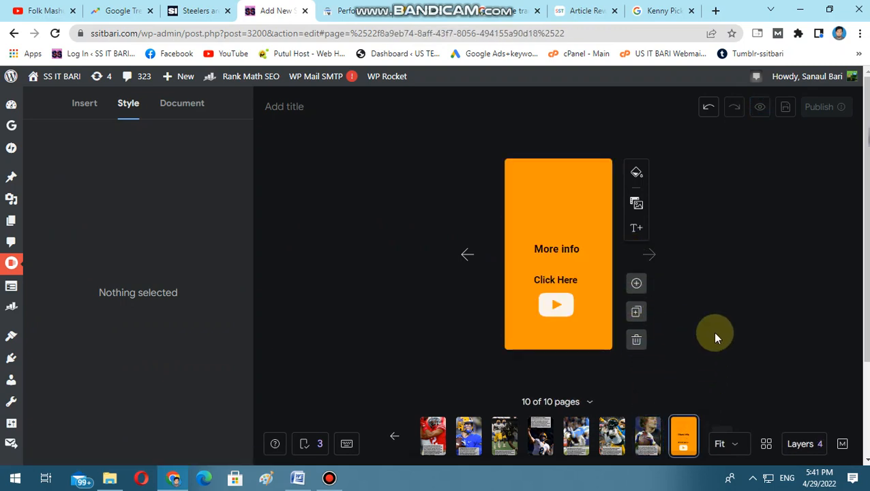
click(720, 276)
mouse_move(567, 302)
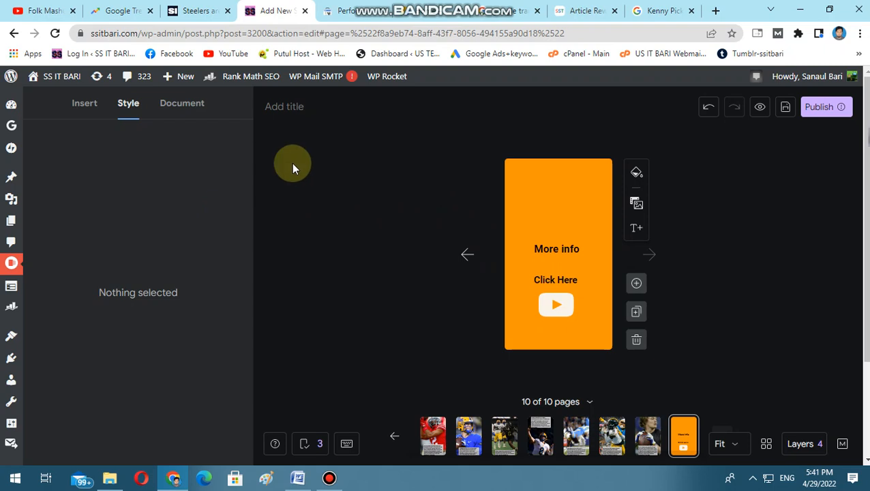
Switch to the Word document and copy the article heading "Kenny Pickett, Once a Pitt Panther, Now a Great Fit For Steelers-2022".
click(291, 106)
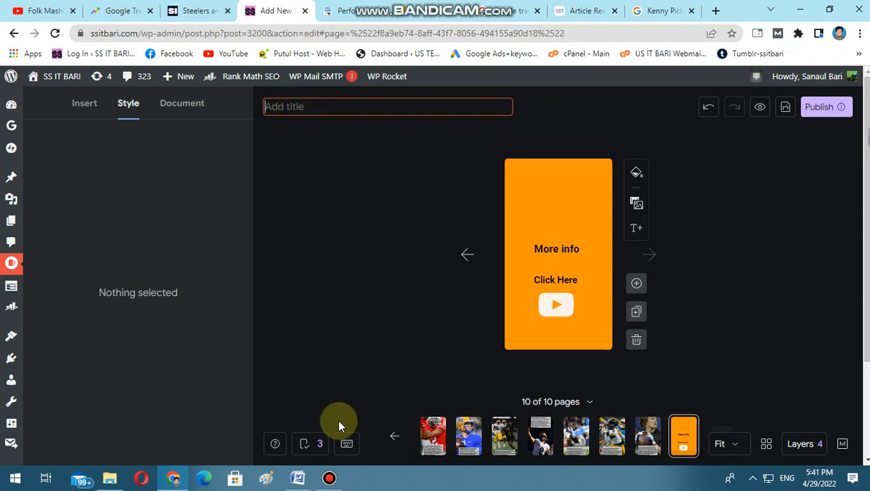
click(297, 477)
scroll(358, 305, up, 3)
scroll(359, 305, up, 5)
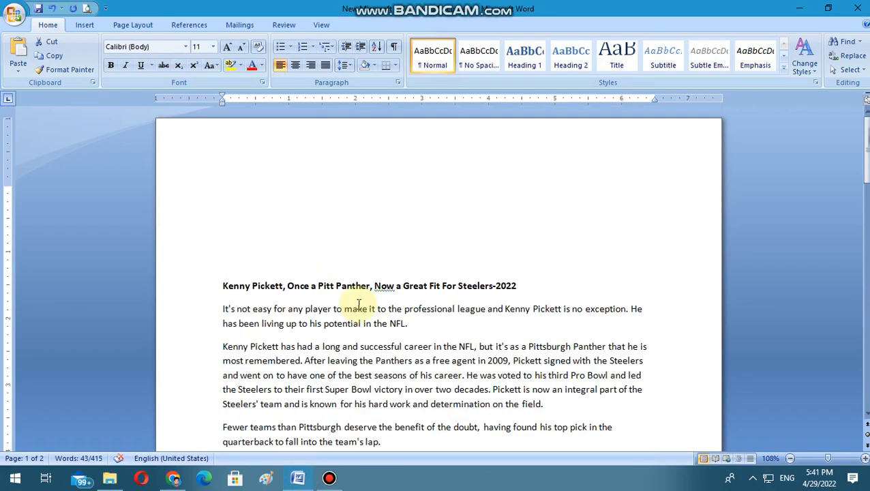
drag(221, 286, 530, 285)
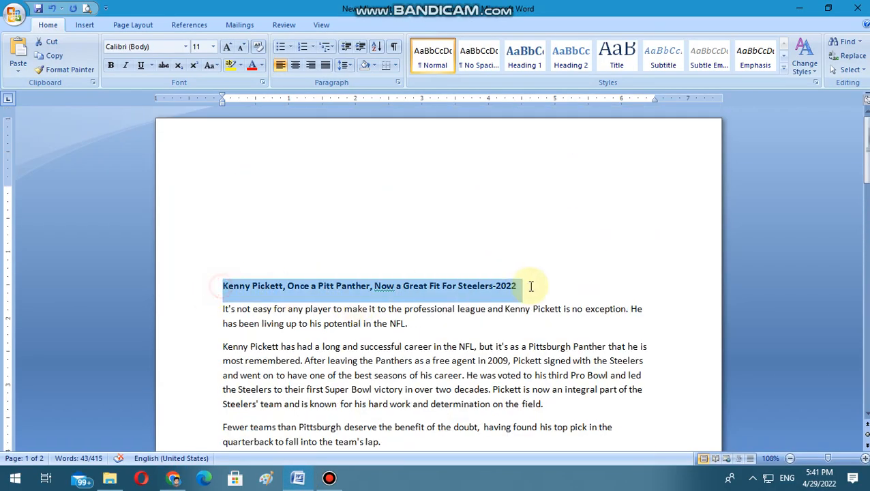
right_click(473, 285)
click(505, 305)
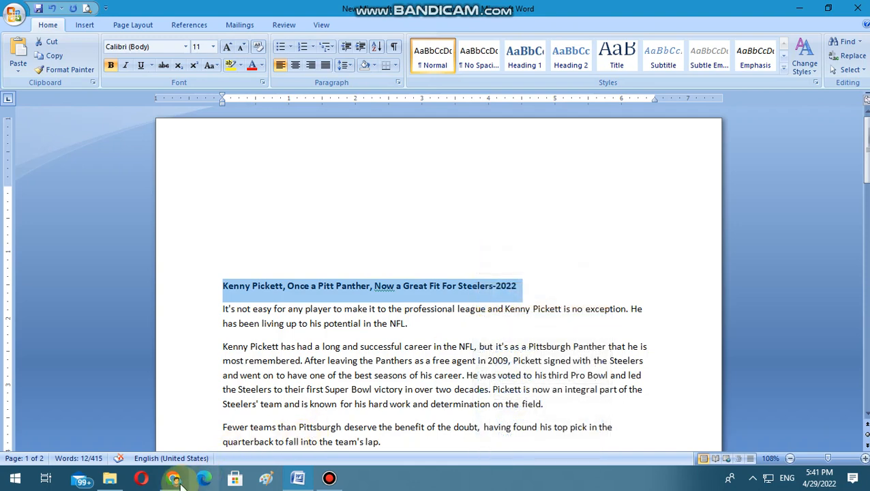
Return to the story editor in Chrome and paste the copied heading as the story title.
click(172, 477)
click(282, 106)
right_click(285, 106)
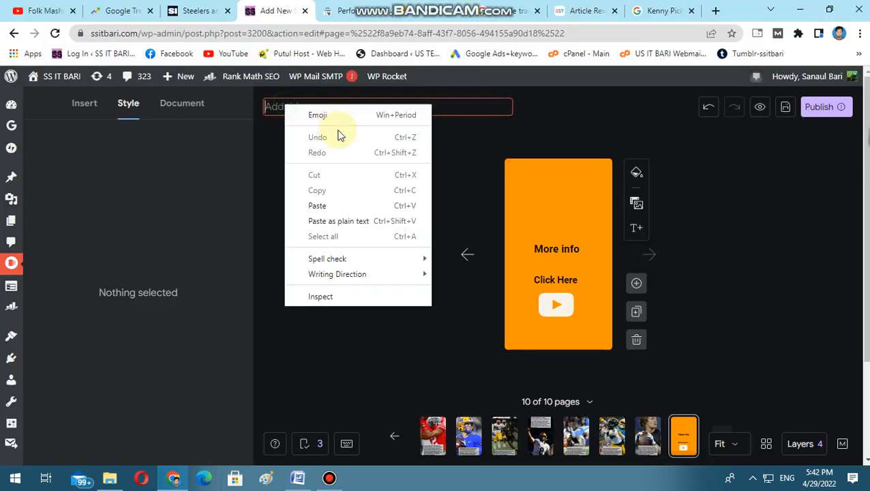
click(326, 205)
click(259, 161)
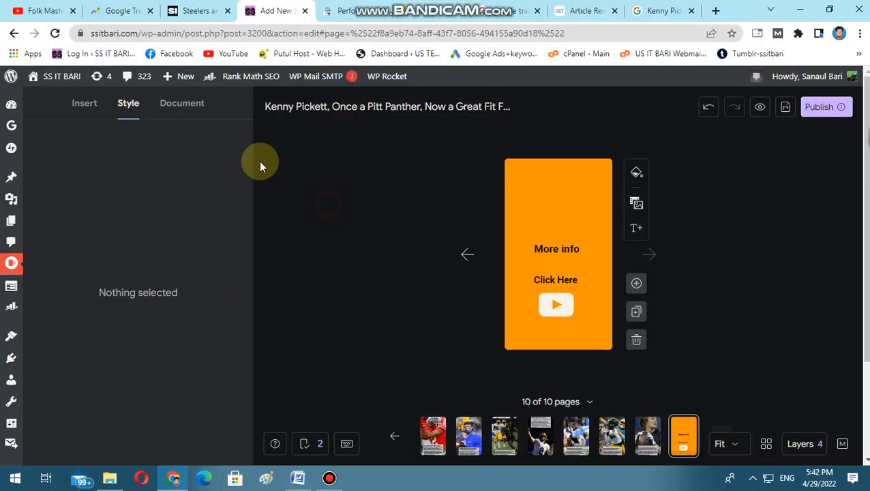
Open the story's poster image picker in the document settings and select Kenny-Pickett-7.jpg from the media library.
click(178, 105)
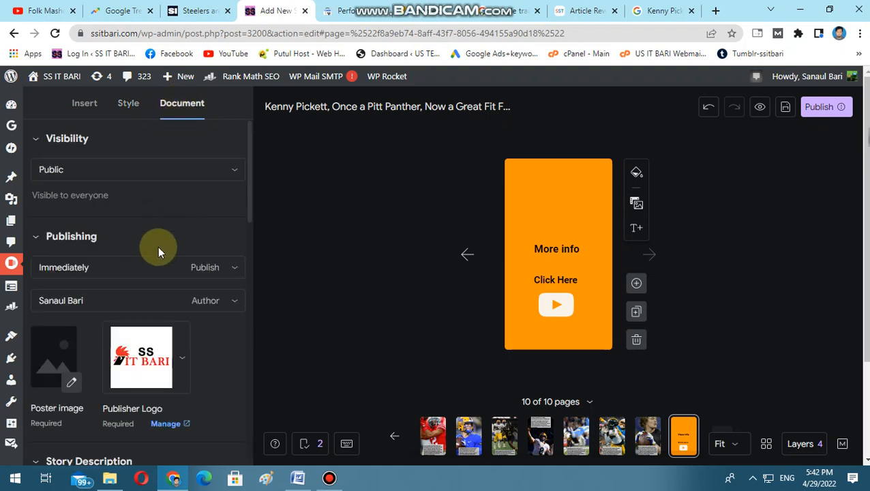
scroll(88, 349, down, 2)
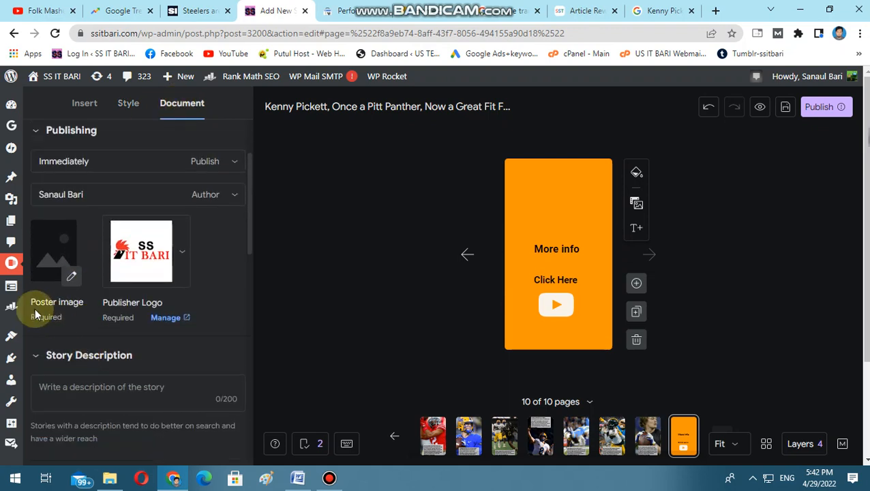
click(71, 276)
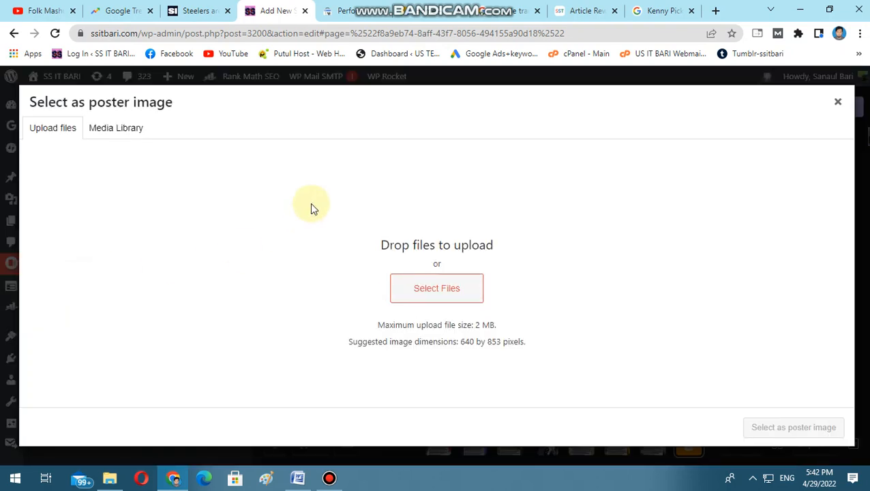
click(109, 133)
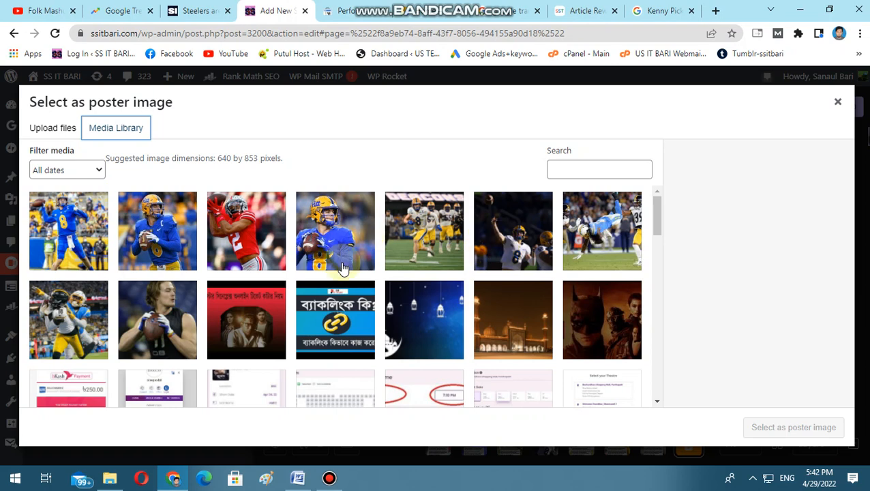
click(189, 240)
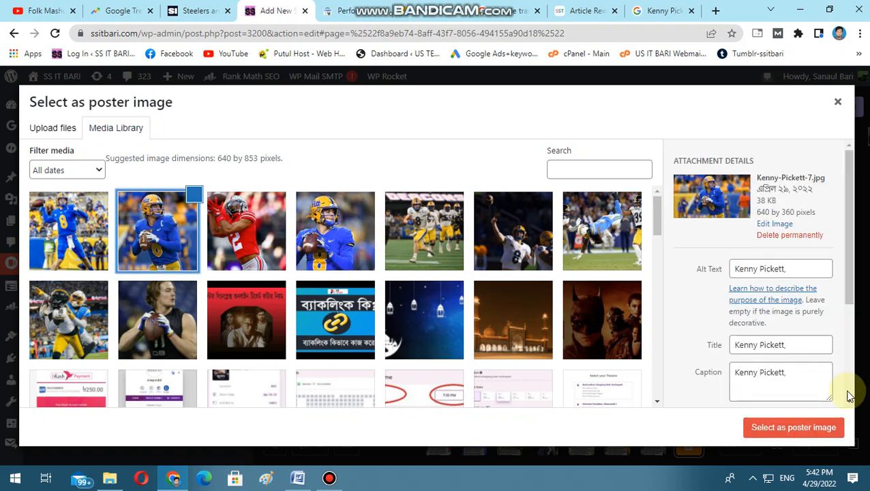
scroll(792, 338, down, 2)
scroll(788, 321, up, 2)
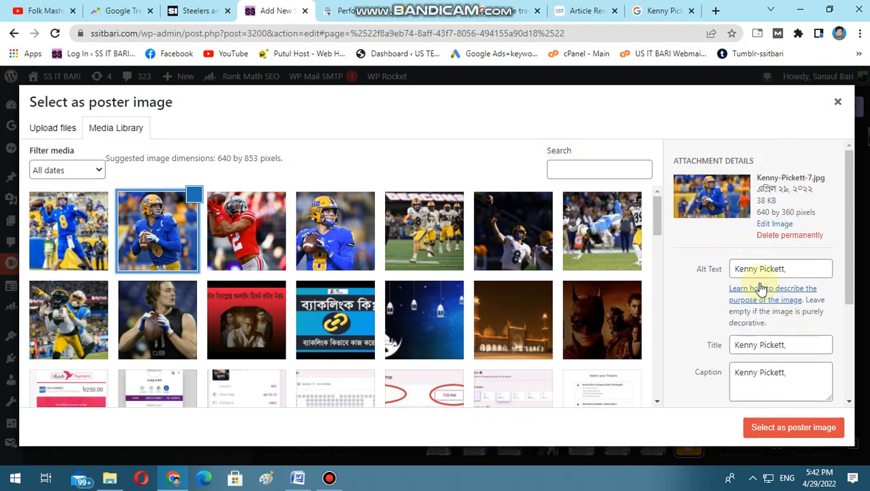
Go to the image's empty description, then switch to the Word document and copy the list of Kenny Pickett keywords.
scroll(783, 271, down, 3)
click(755, 324)
click(298, 477)
scroll(390, 322, down, 20)
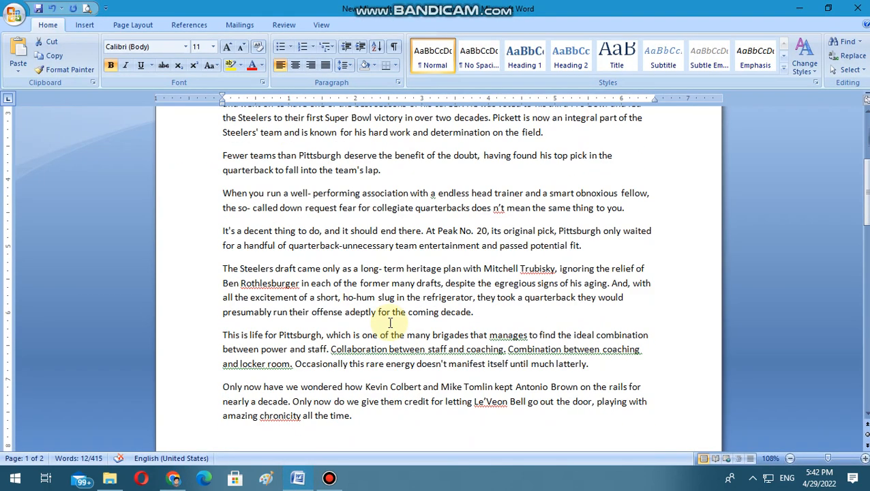
scroll(336, 341, up, 3)
drag(321, 388, 219, 159)
right_click(253, 203)
click(286, 226)
Return to Chrome and paste the copied keywords as the description of Kenny-Pickett-7.jpg.
click(176, 477)
click(770, 322)
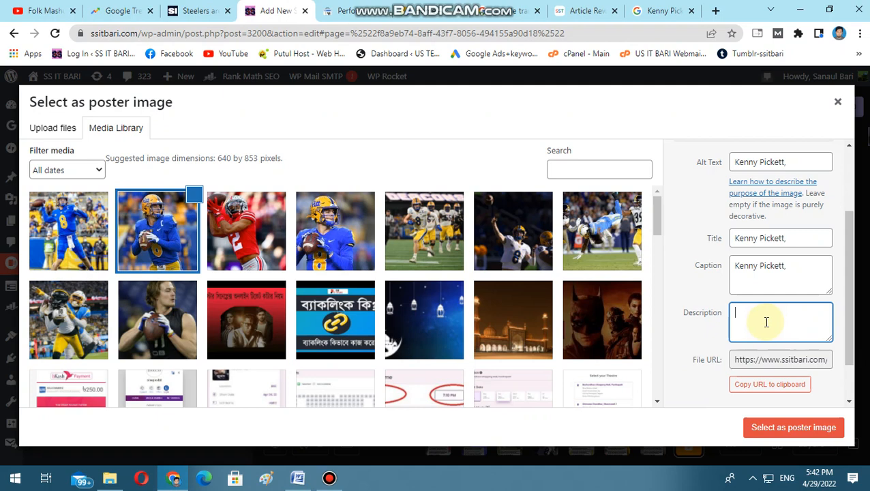
right_click(769, 322)
click(781, 220)
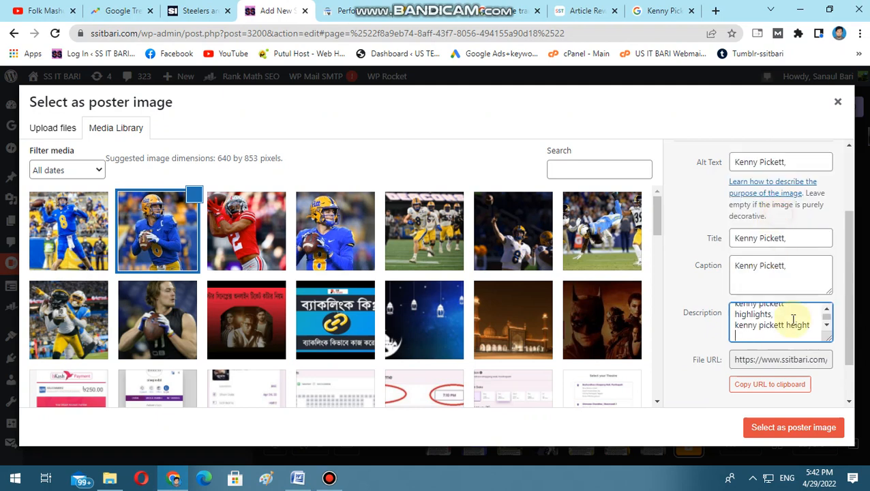
Use the selected photo as poster image and crop it to a portrait frame centred on the quarterback.
click(786, 435)
drag(462, 232, 457, 232)
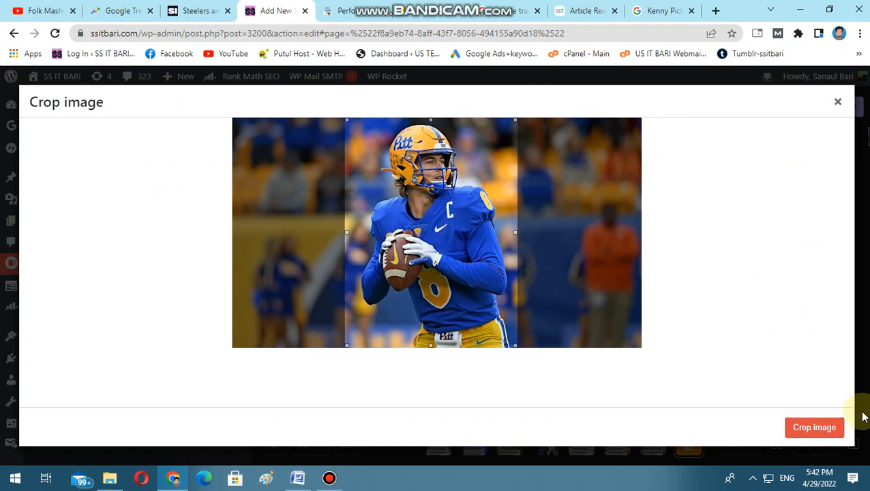
click(808, 434)
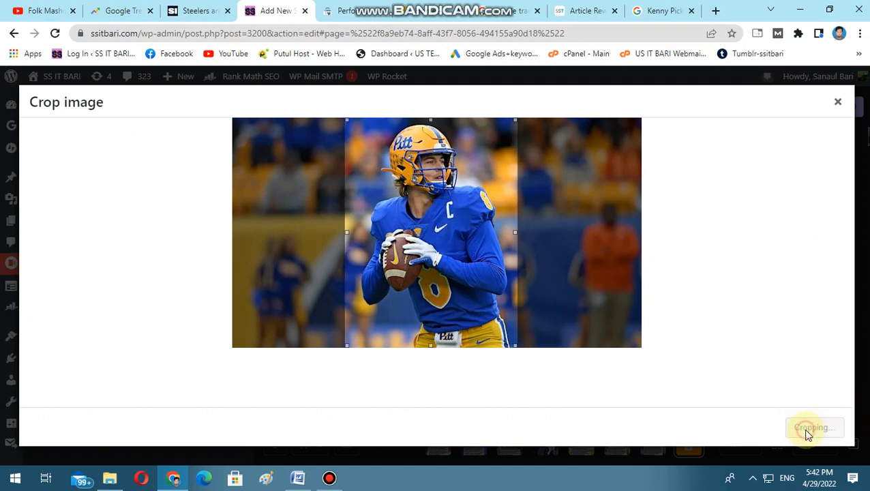
click(337, 480)
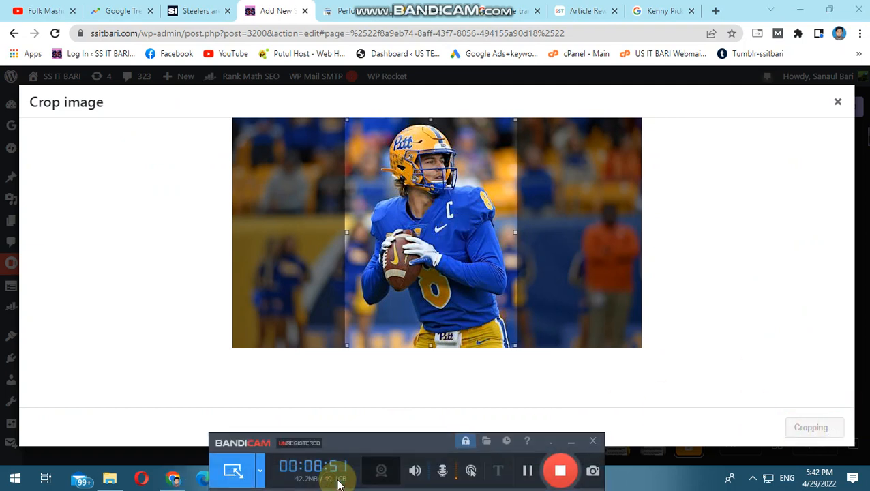
click(716, 186)
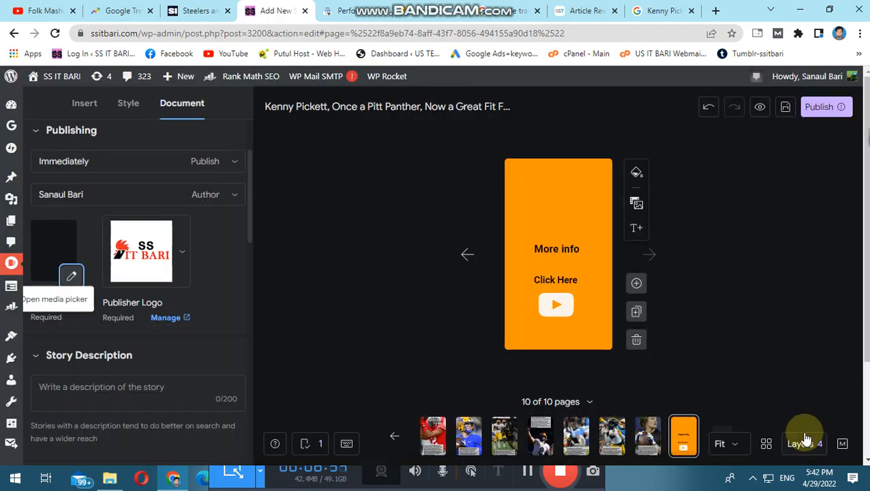